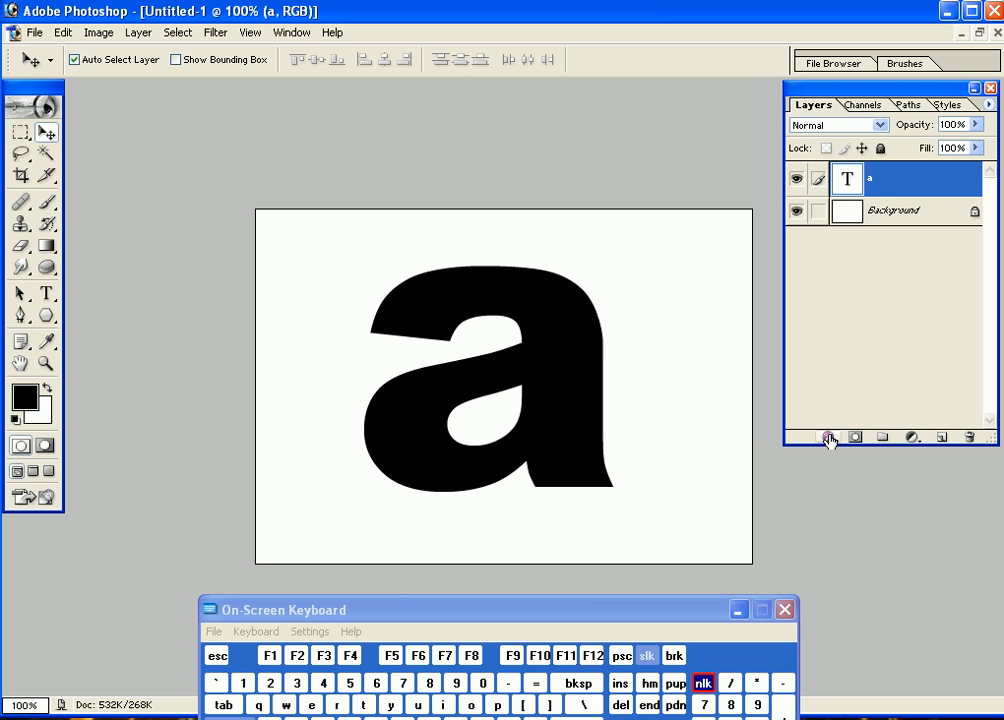
{"action": "left_click", "coordinate": [828, 437]}
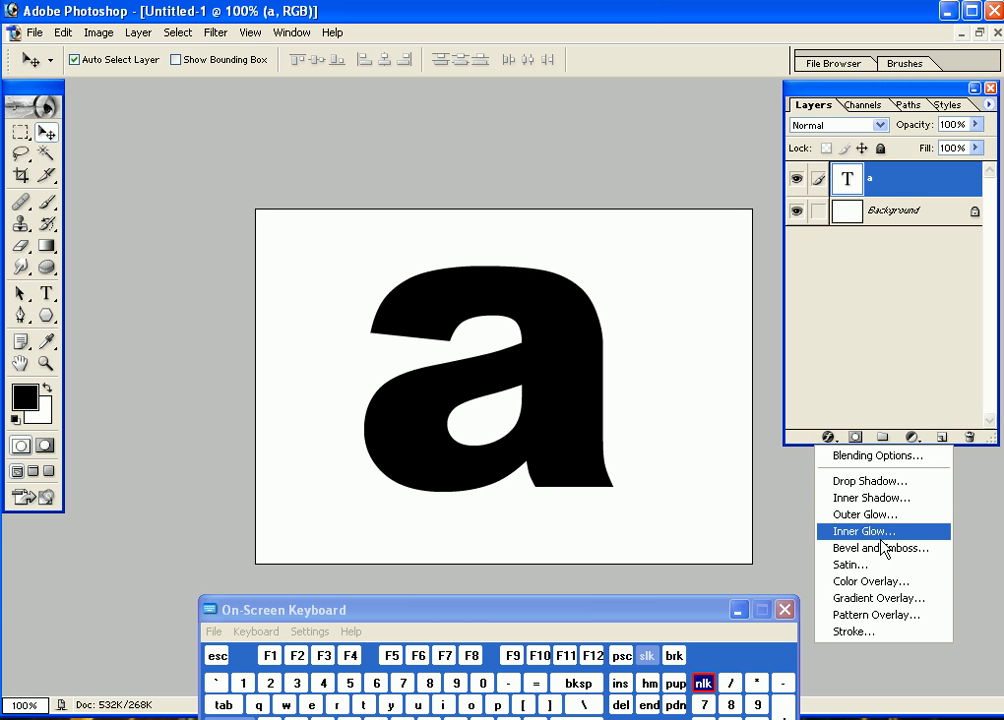
{"action": "left_click", "coordinate": [948, 482]}
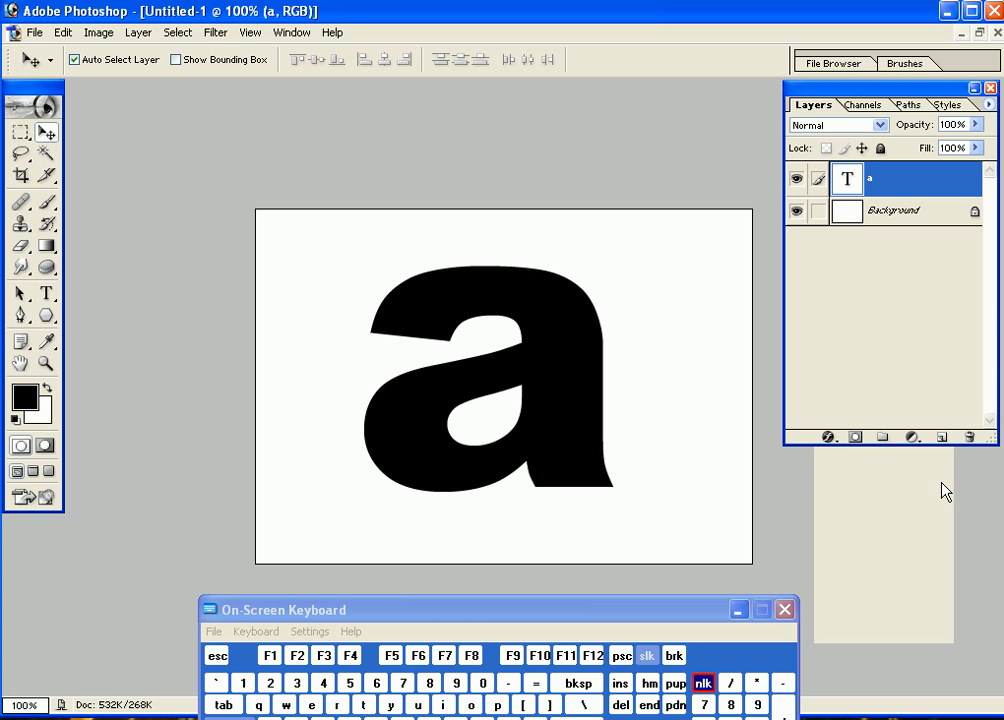
{"action": "left_click_drag", "start_coordinate": [567, 275], "coordinate": [843, 218]}
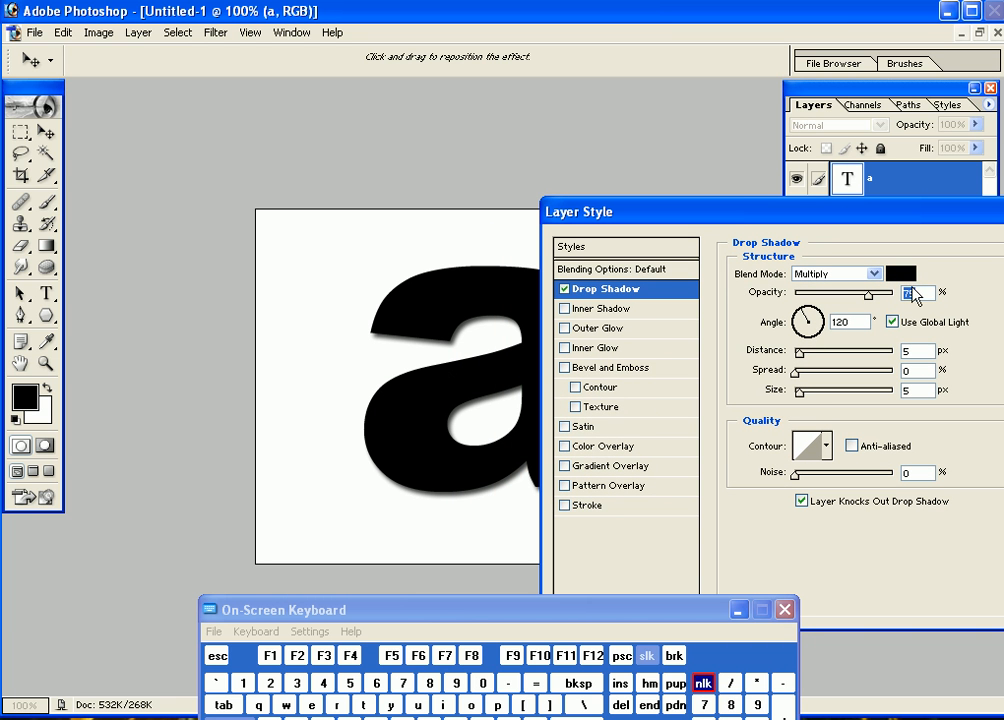
{"action": "left_click_drag", "start_coordinate": [992, 214], "coordinate": [838, 266]}
{"action": "left_click", "coordinate": [908, 325]}
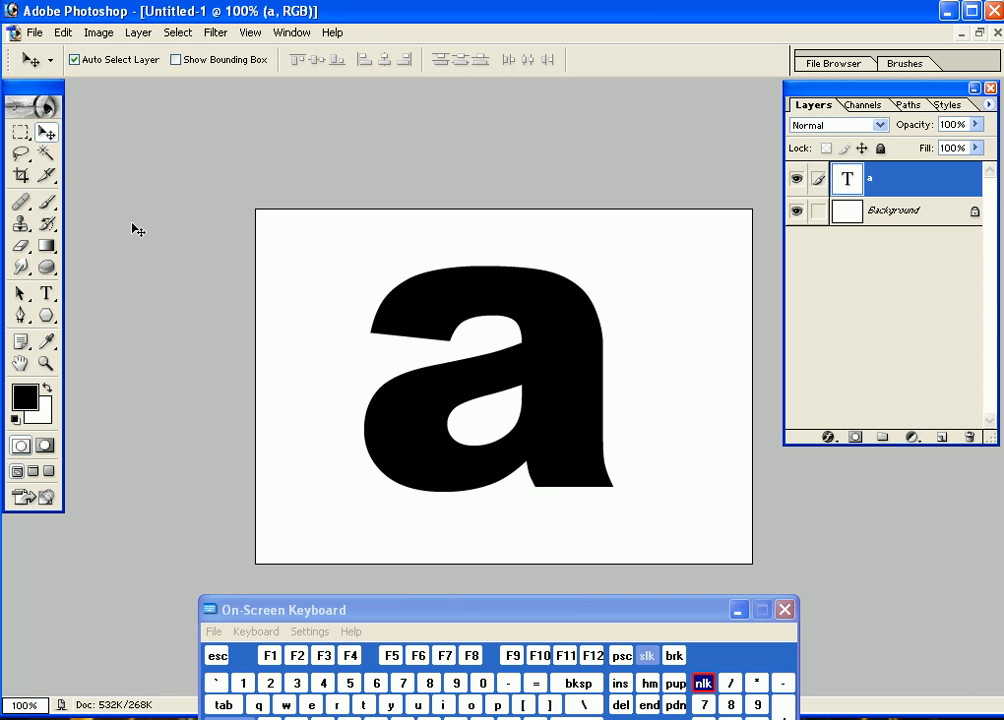
Add a Drop Shadow layer style to the letter "a" with an angle of 104°, distance of 20 px and size of 21 px
{"action": "left_click", "coordinate": [830, 440]}
{"action": "left_click", "coordinate": [840, 484]}
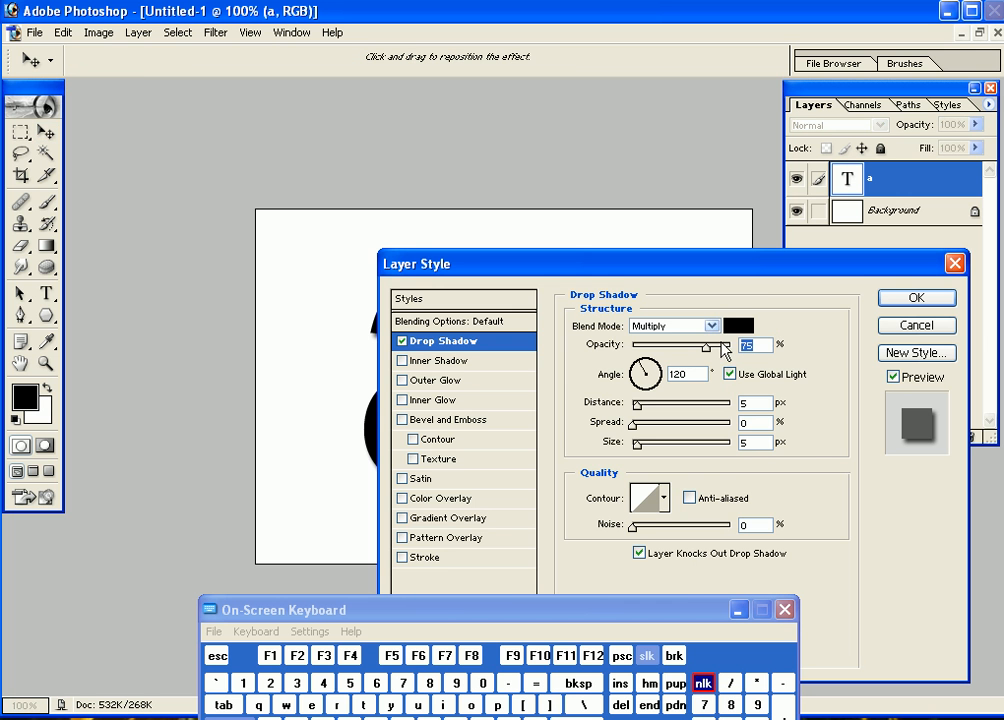
{"action": "left_click_drag", "start_coordinate": [618, 271], "coordinate": [749, 225]}
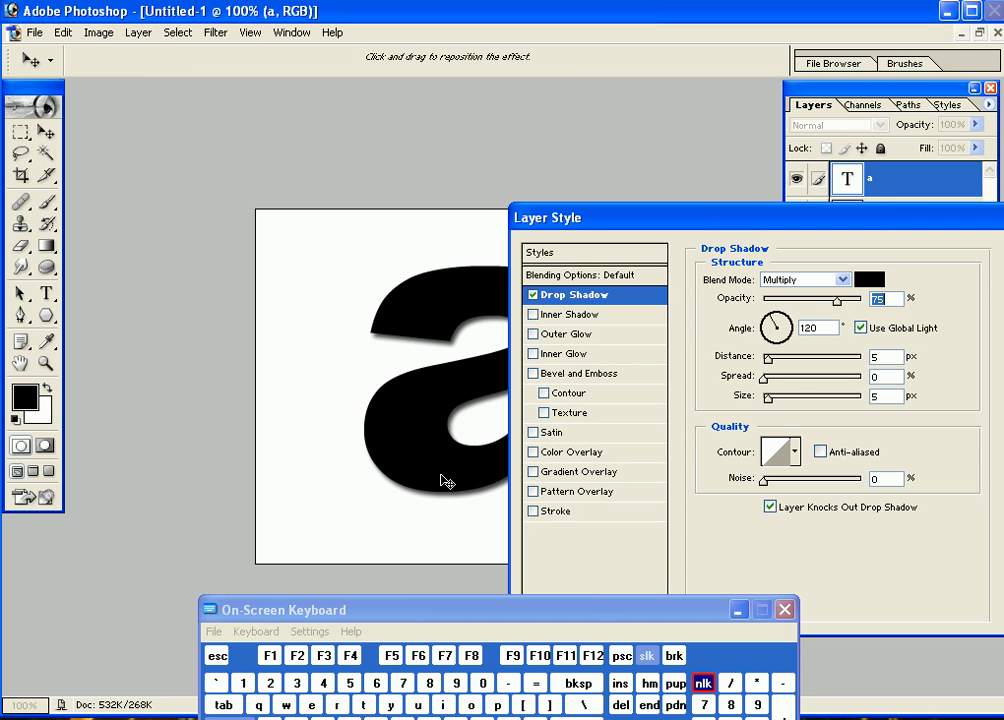
{"action": "mouse_move", "coordinate": [406, 500]}
{"action": "left_mouse_down"}
{"action": "mouse_move", "coordinate": [400, 511]}
{"action": "mouse_move", "coordinate": [383, 509]}
{"action": "mouse_move", "coordinate": [399, 516]}
{"action": "left_mouse_up"}
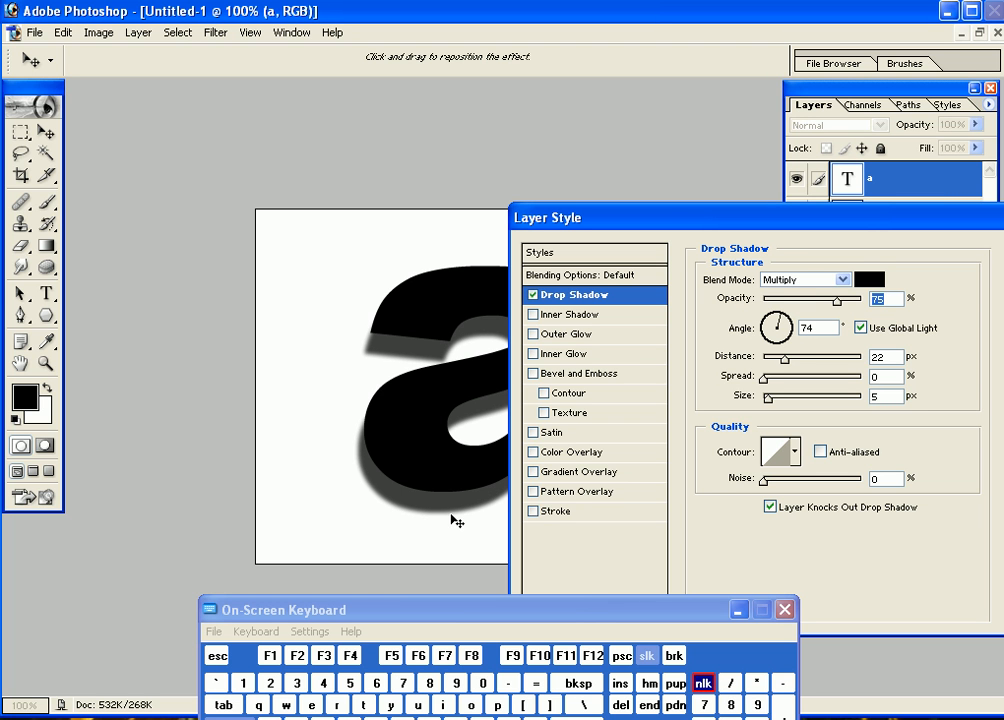
{"action": "mouse_move", "coordinate": [455, 520]}
{"action": "left_mouse_down"}
{"action": "mouse_move", "coordinate": [468, 522]}
{"action": "mouse_move", "coordinate": [462, 511]}
{"action": "left_mouse_up"}
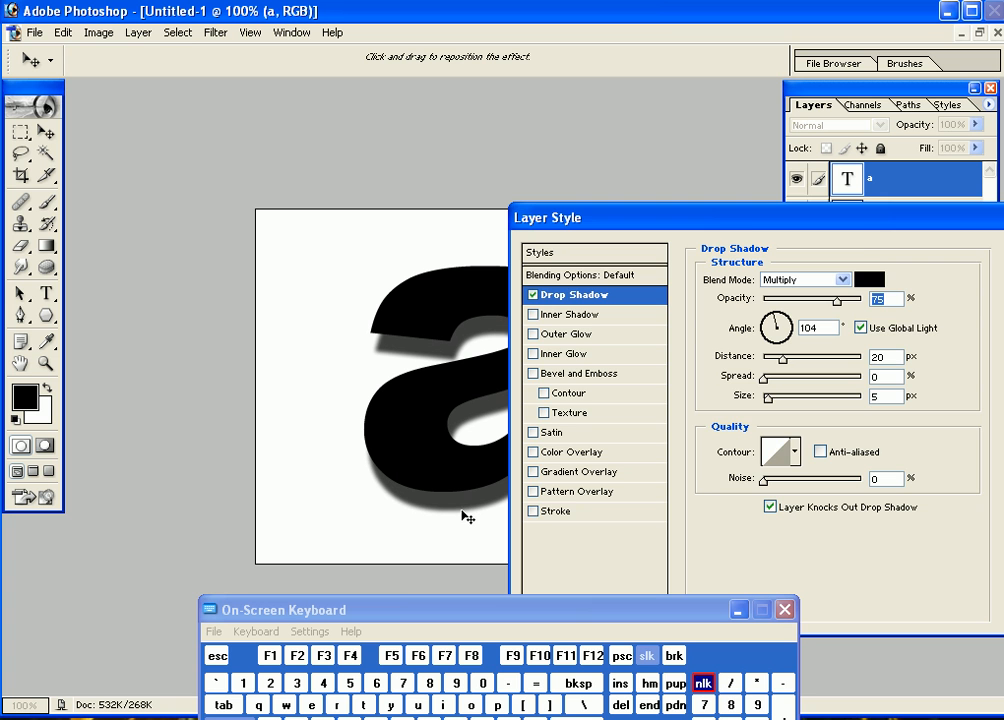
{"action": "left_click_drag", "start_coordinate": [745, 224], "coordinate": [774, 193]}
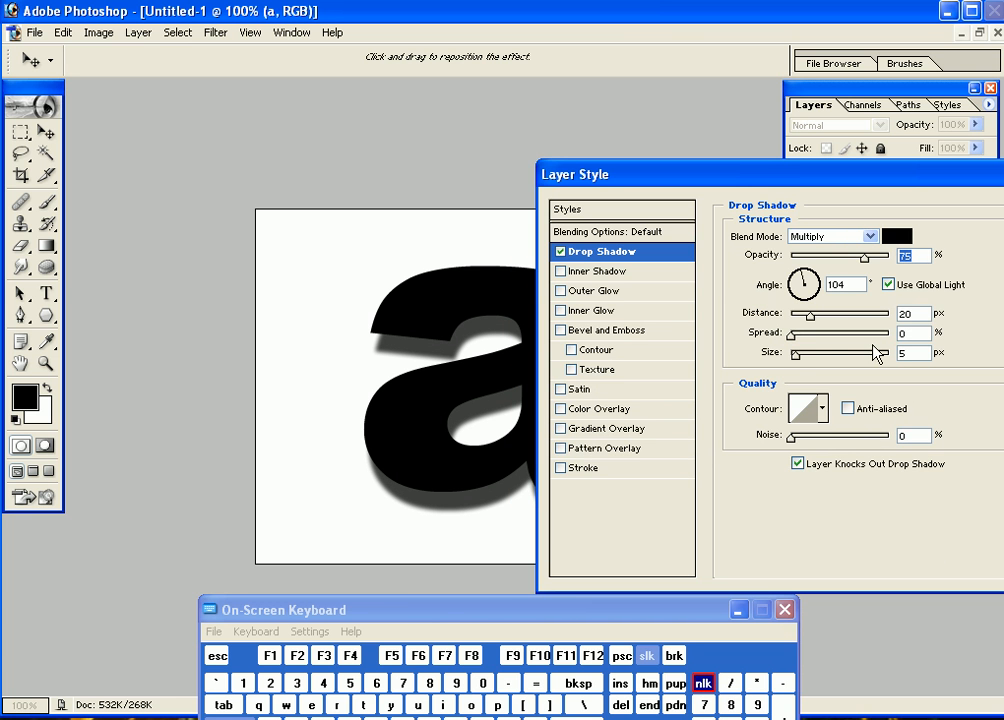
{"action": "left_click_drag", "start_coordinate": [802, 357], "coordinate": [804, 358]}
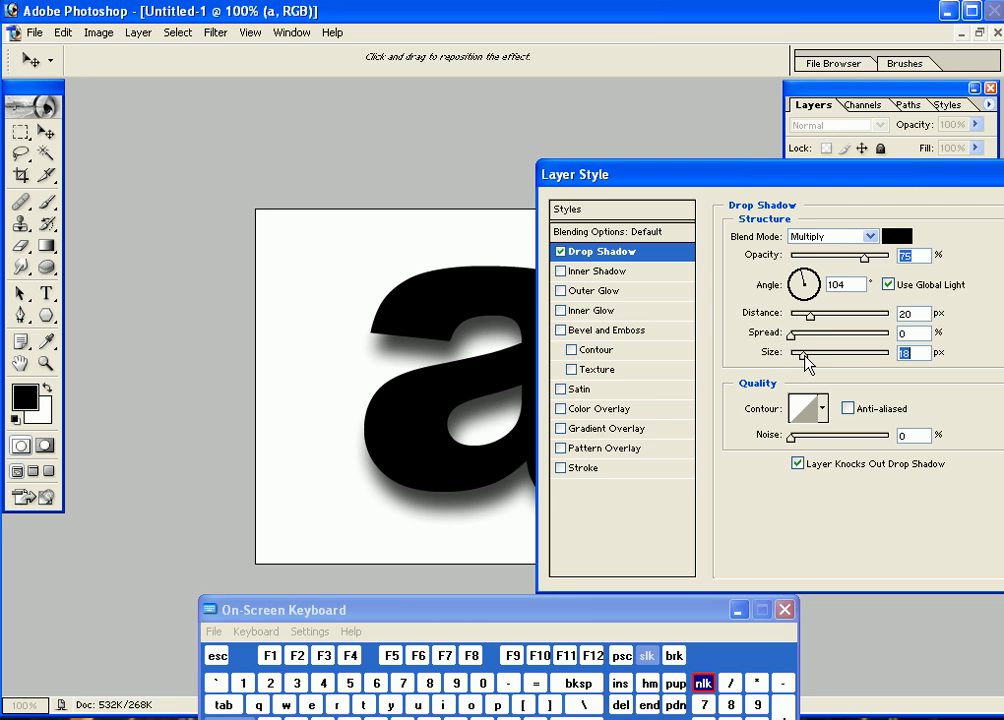
{"action": "left_click_drag", "start_coordinate": [893, 195], "coordinate": [729, 188]}
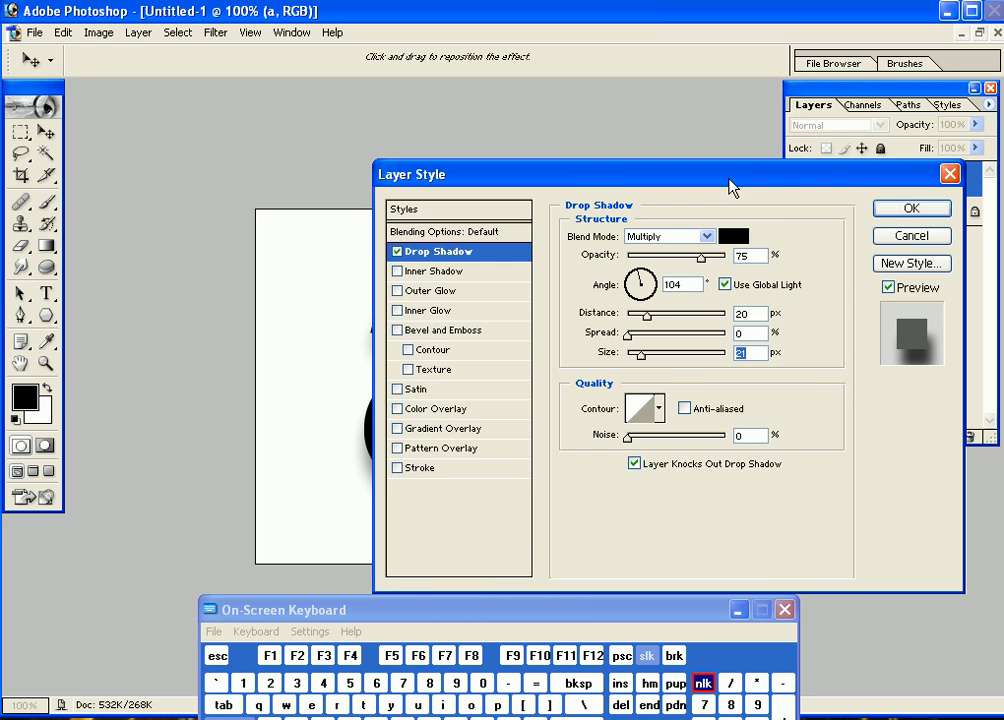
{"action": "left_click", "coordinate": [905, 206]}
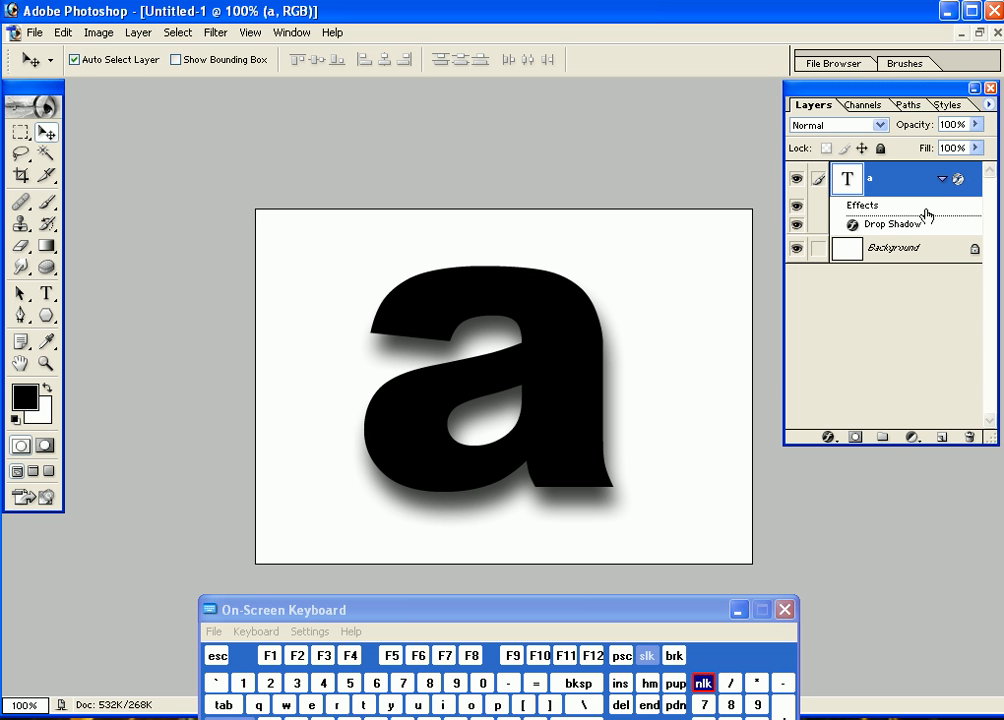
Duplicate the letter layer "a" with its effects switched off, and hide the original layer
{"action": "left_click_drag", "start_coordinate": [925, 211], "coordinate": [942, 436]}
{"action": "left_click", "coordinate": [797, 208]}
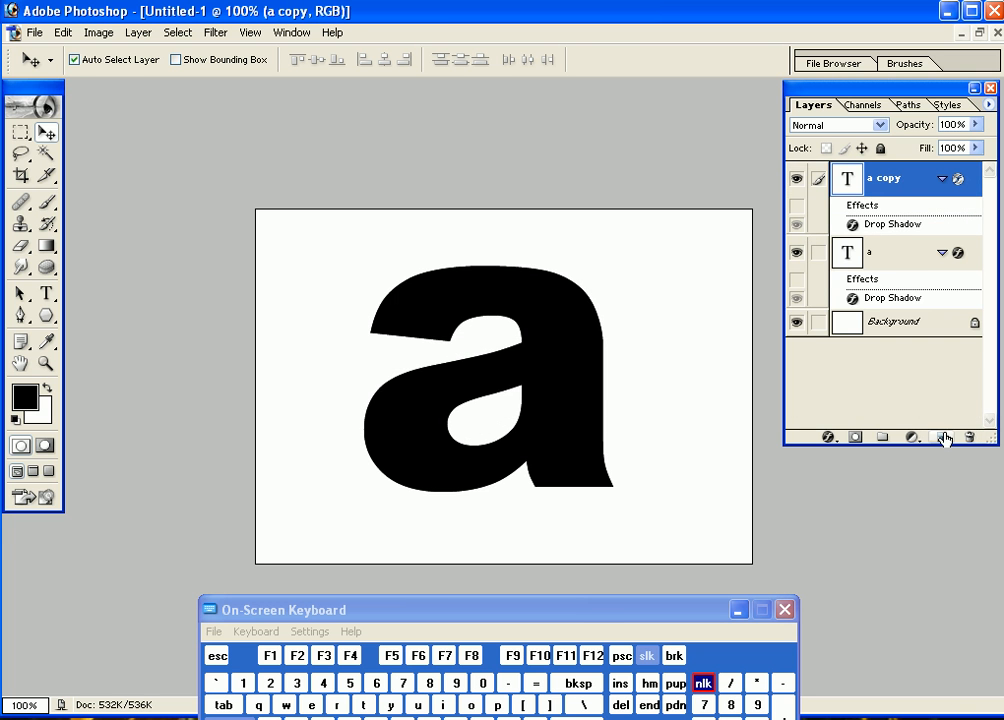
{"action": "left_click", "coordinate": [797, 279]}
{"action": "left_click", "coordinate": [797, 252]}
{"action": "left_click", "coordinate": [941, 252]}
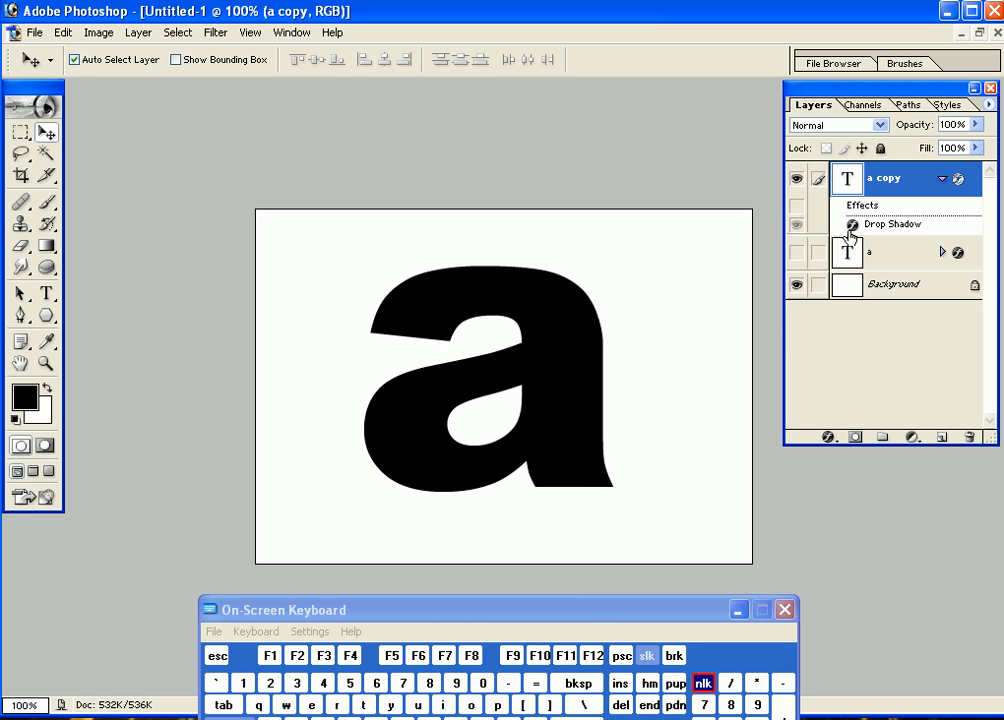
Delete the layer effects from the "a copy" layer and duplicate that layer
{"action": "left_click_drag", "start_coordinate": [918, 213], "coordinate": [966, 437]}
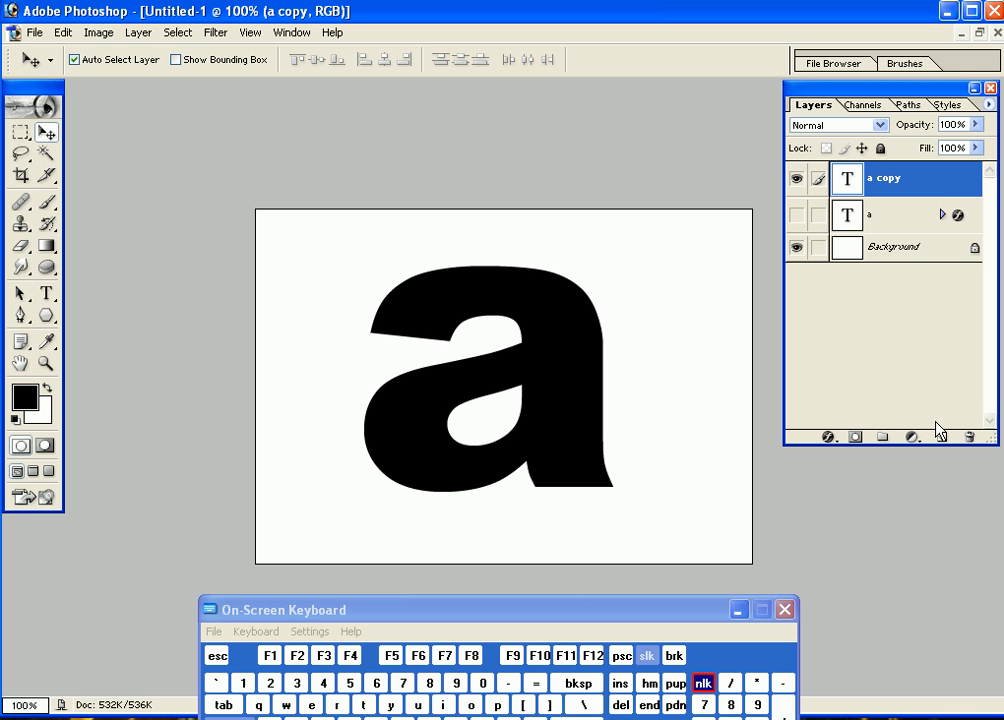
{"action": "left_click_drag", "start_coordinate": [962, 192], "coordinate": [948, 437]}
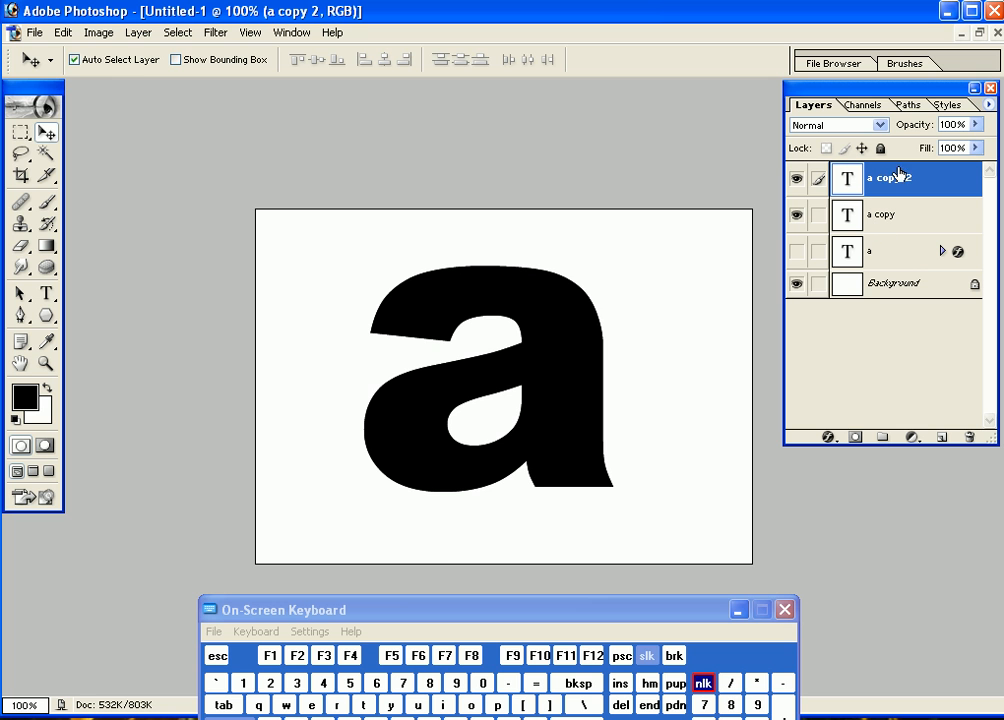
Set the foreground color to a dark red and rasterize the "a copy 2" text layer
{"action": "left_click", "coordinate": [25, 397]}
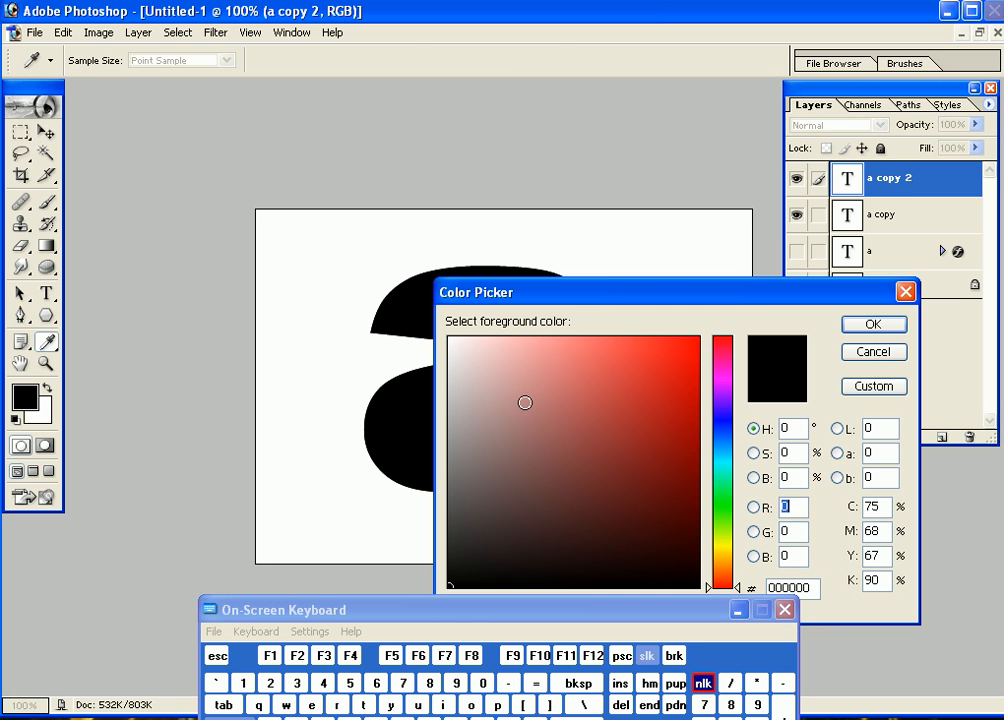
{"action": "left_click", "coordinate": [677, 438]}
{"action": "left_click", "coordinate": [866, 326]}
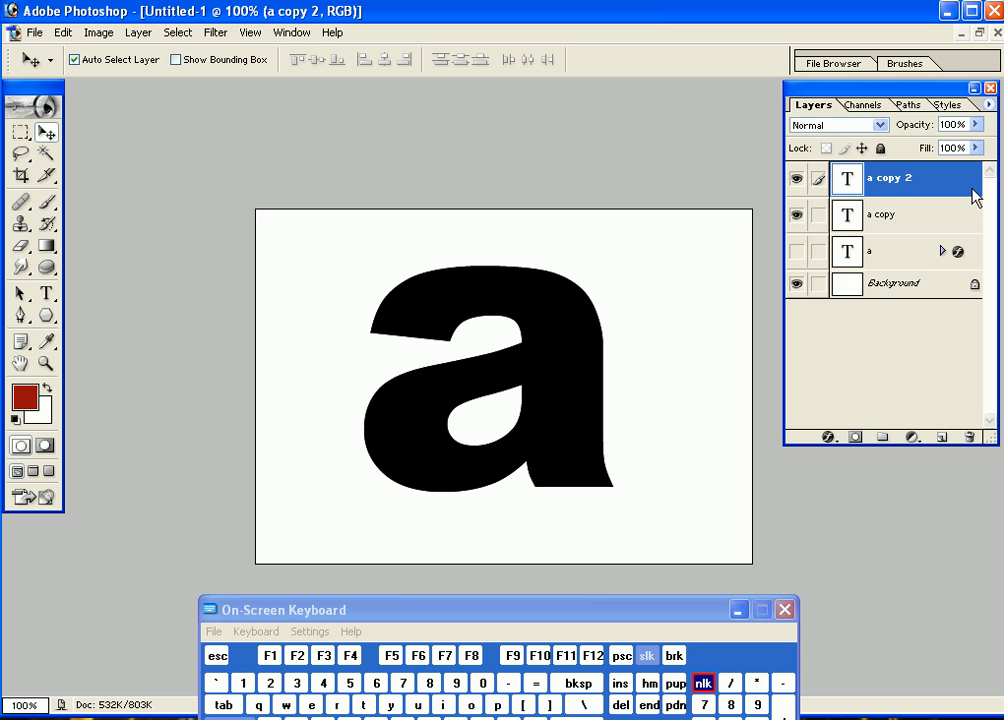
{"action": "right_click", "coordinate": [900, 180]}
{"action": "left_click", "coordinate": [892, 316]}
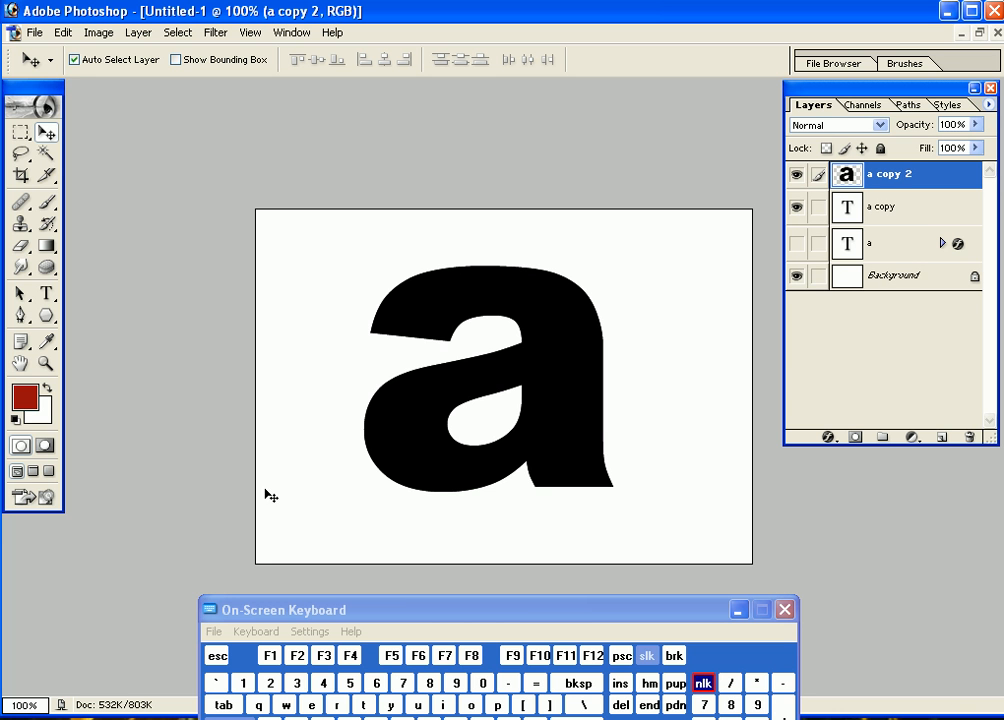
Fill the letter shape on the "a copy 2" layer with the dark red foreground color and deselect it
{"action": "left_click", "coordinate": [959, 179], "text": "ctrl"}
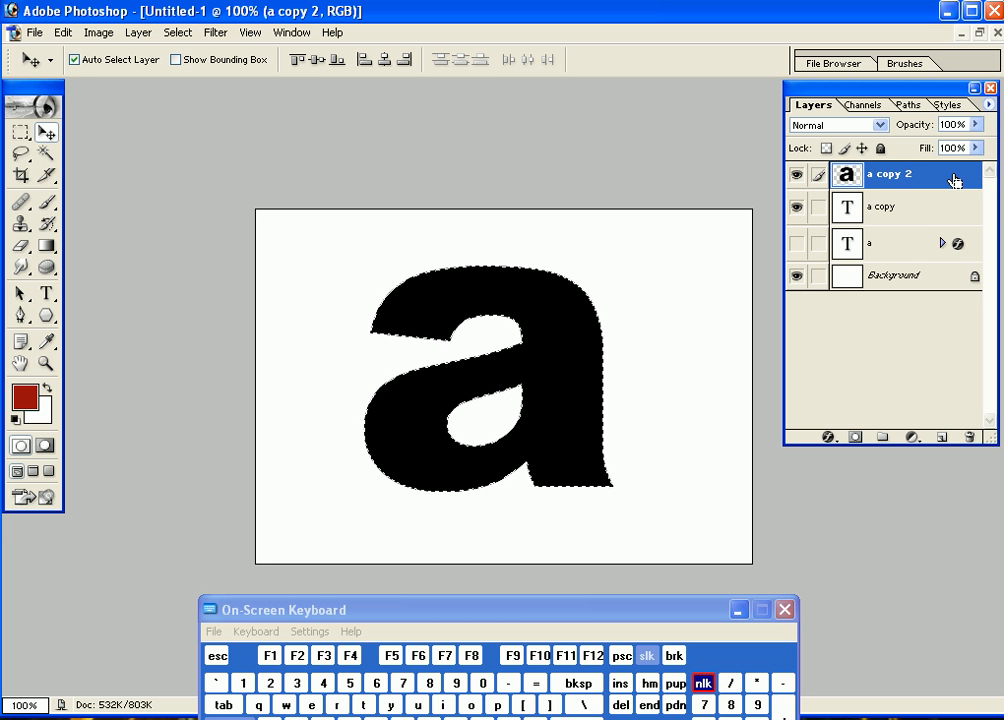
{"action": "left_click", "coordinate": [621, 704]}
{"action": "left_click", "coordinate": [621, 704]}
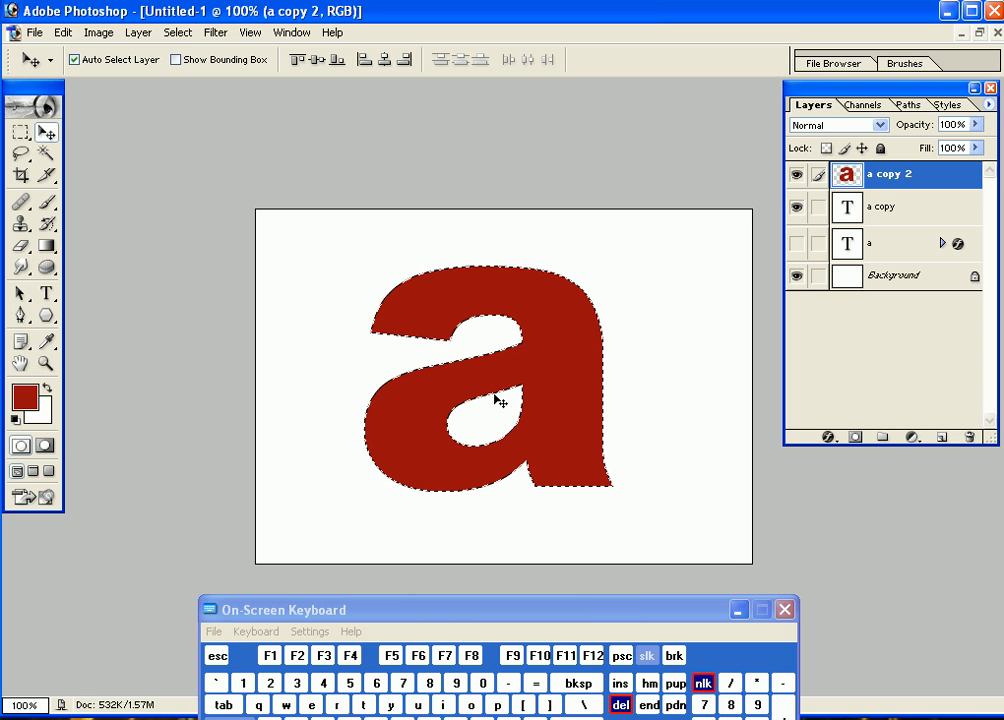
{"action": "left_click_drag", "start_coordinate": [632, 603], "coordinate": [636, 571]}
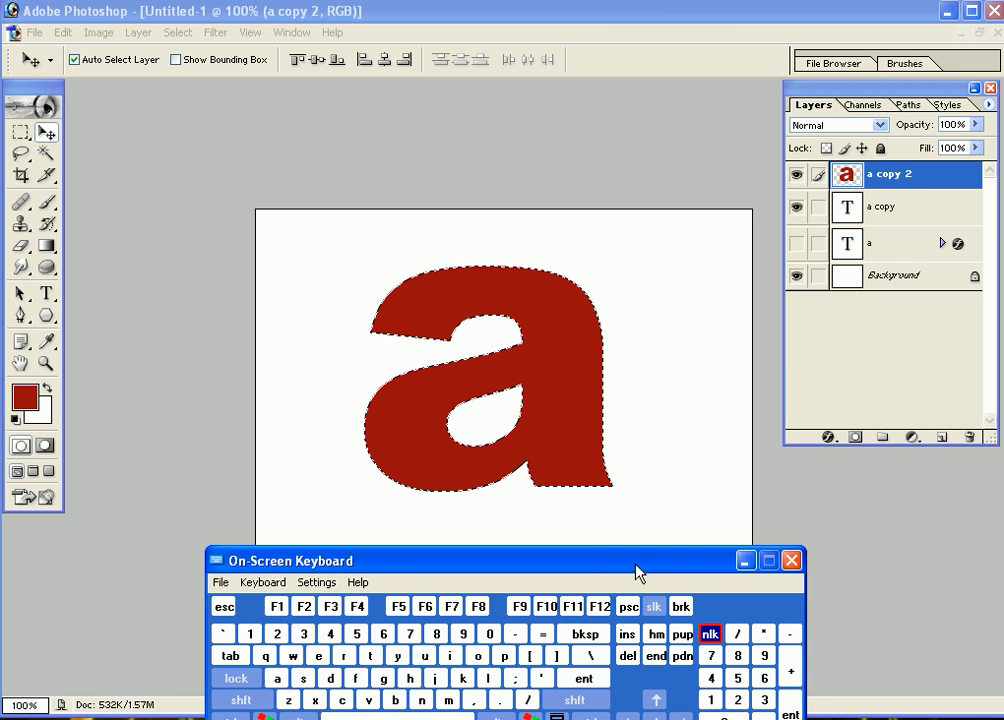
{"action": "key", "text": "ctrl+d"}
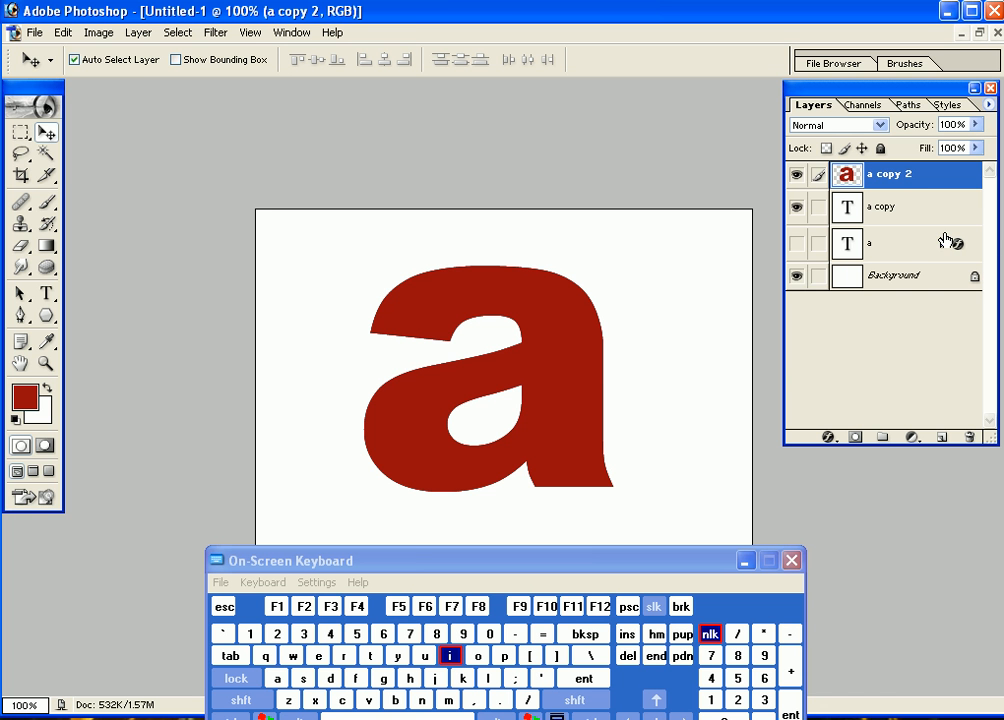
Hide the "a copy" text layer and move the red "a copy 2" layer below it
{"action": "left_click", "coordinate": [797, 207]}
{"action": "left_click_drag", "start_coordinate": [930, 184], "coordinate": [925, 224]}
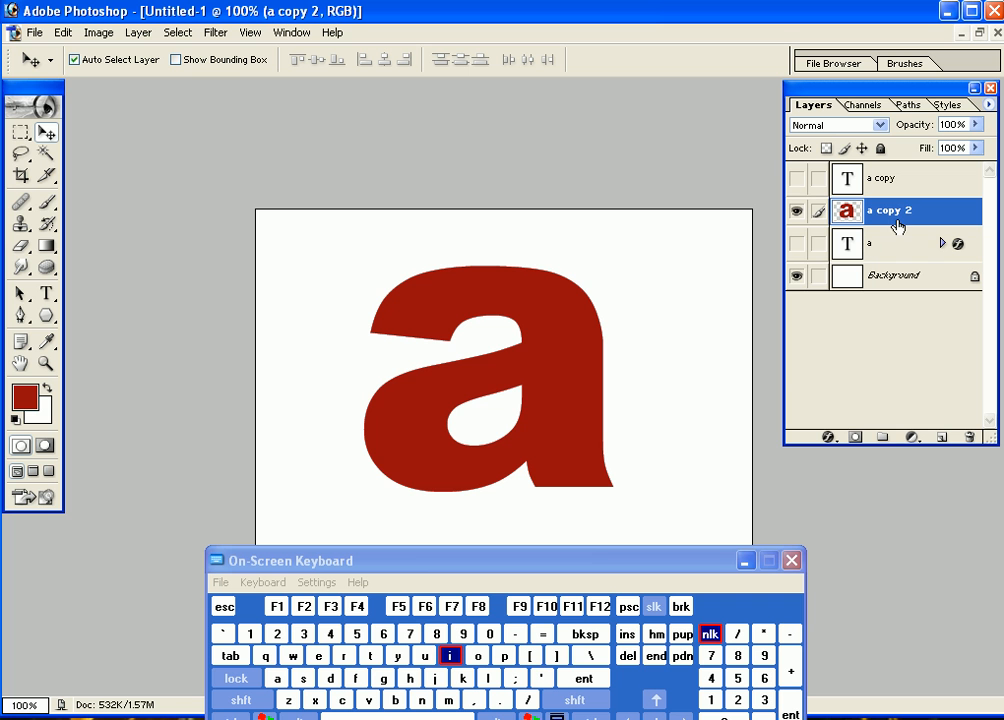
Duplicate the red "a copy 2" layer and hide the duplicate
{"action": "left_click_drag", "start_coordinate": [898, 221], "coordinate": [941, 437]}
{"action": "left_click", "coordinate": [796, 211]}
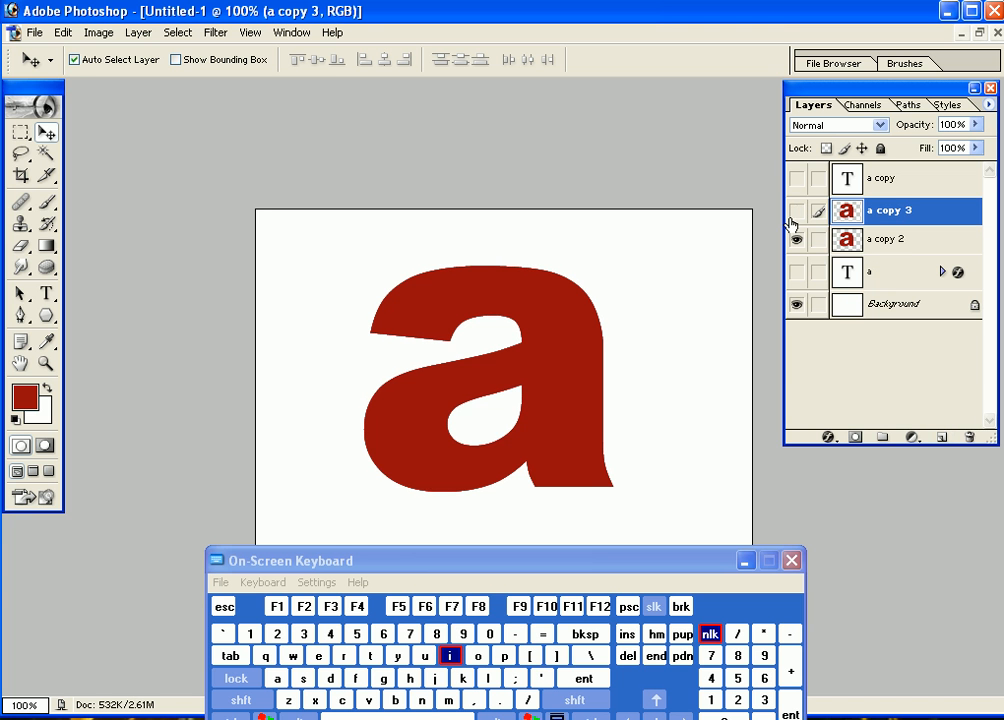
Restore the default foreground color, fill the letter shape on the "a copy 2" layer with black, and deselect it
{"action": "left_click", "coordinate": [840, 238]}
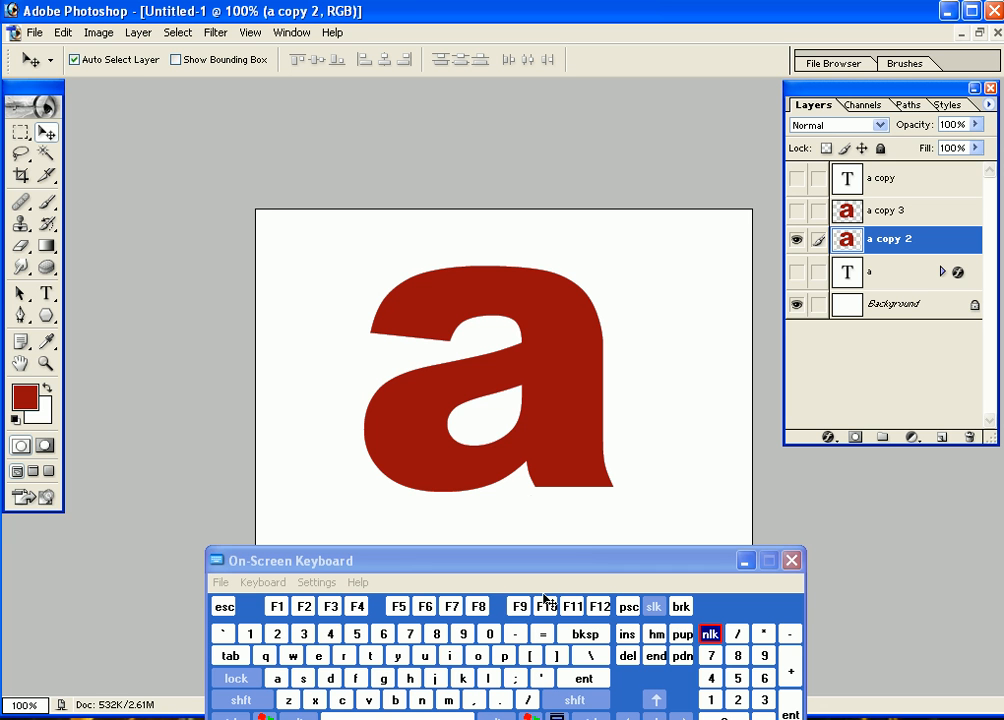
{"action": "key", "text": "F9"}
{"action": "left_click", "coordinate": [14, 419]}
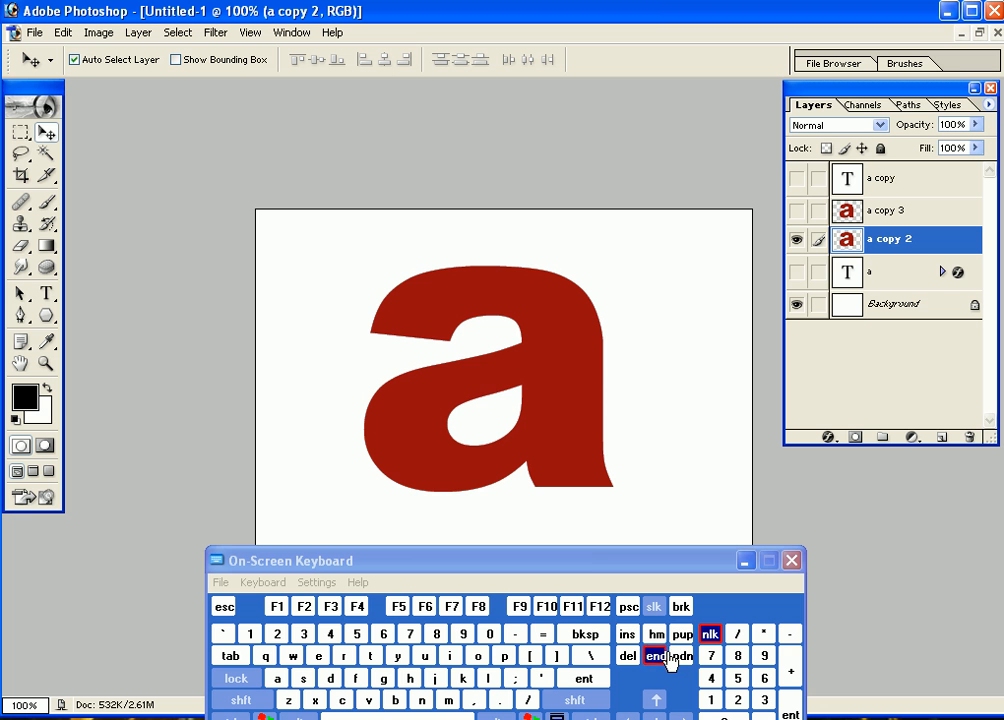
{"action": "left_click", "coordinate": [903, 252], "text": "ctrl"}
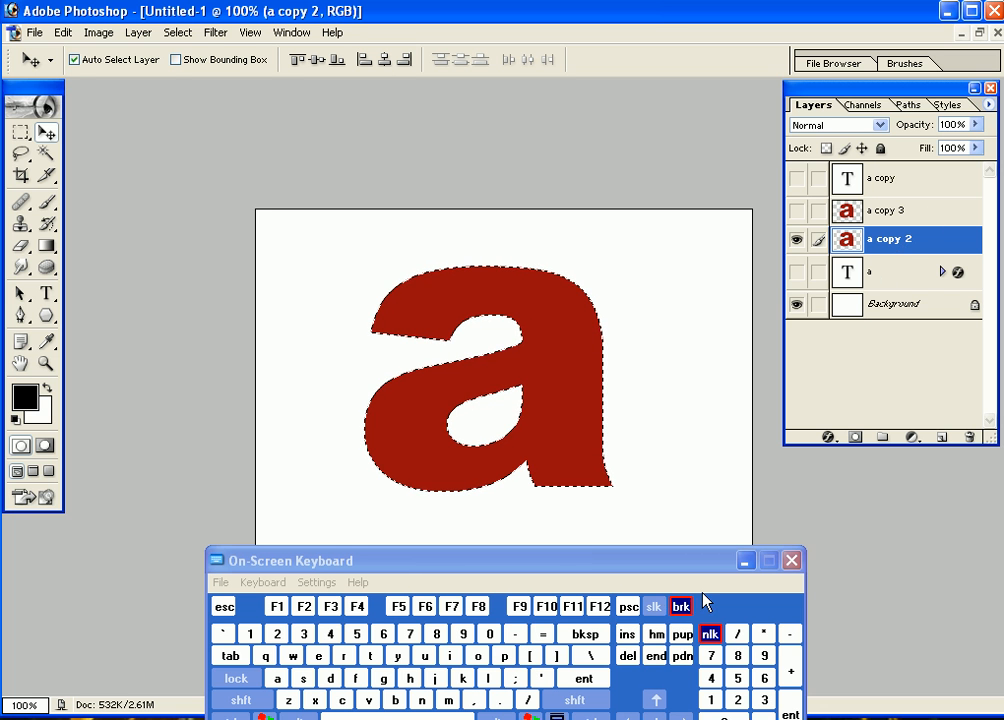
{"action": "left_click", "coordinate": [628, 656]}
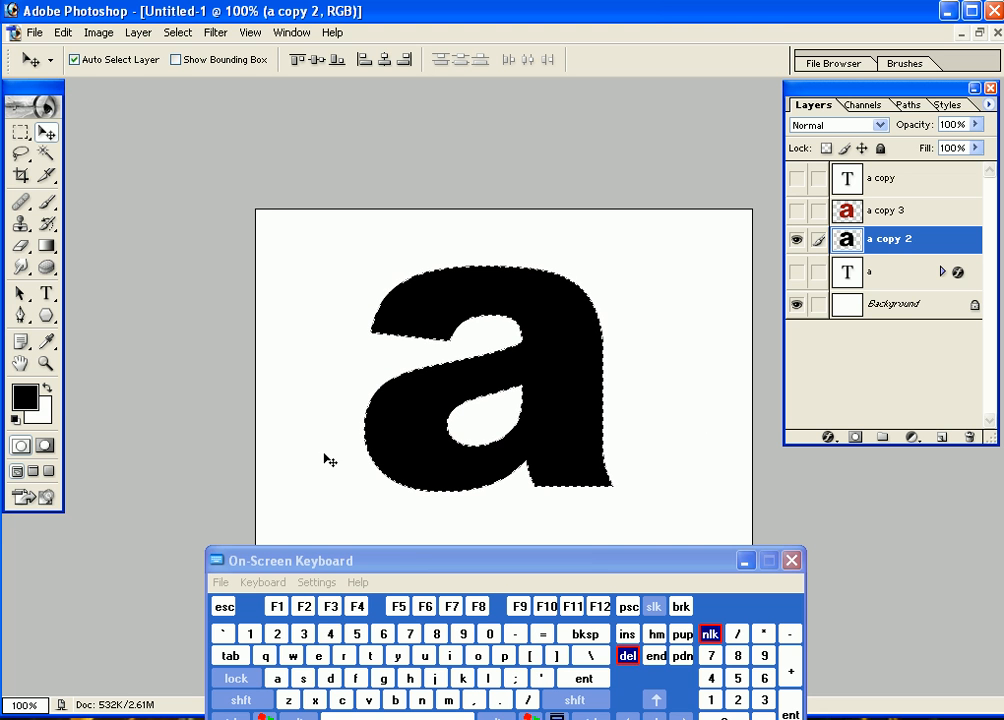
{"action": "left_click", "coordinate": [329, 679]}
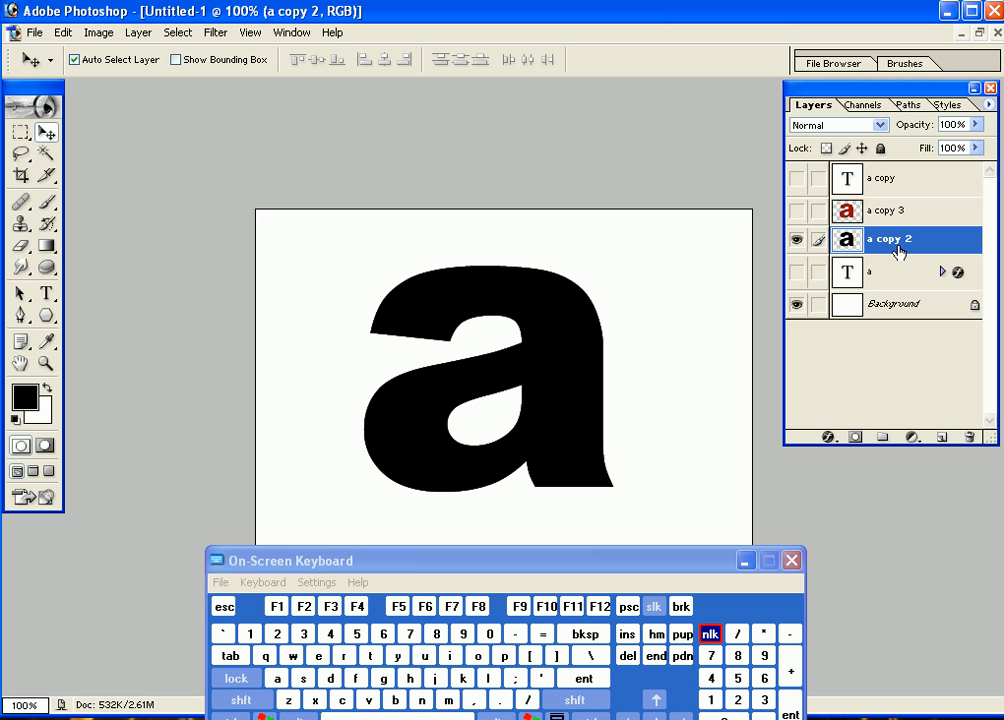
Apply a Gaussian Blur with a 10-pixel radius to the black "a copy 2" layer and show the red "a copy 3" layer
{"action": "left_click", "coordinate": [215, 32]}
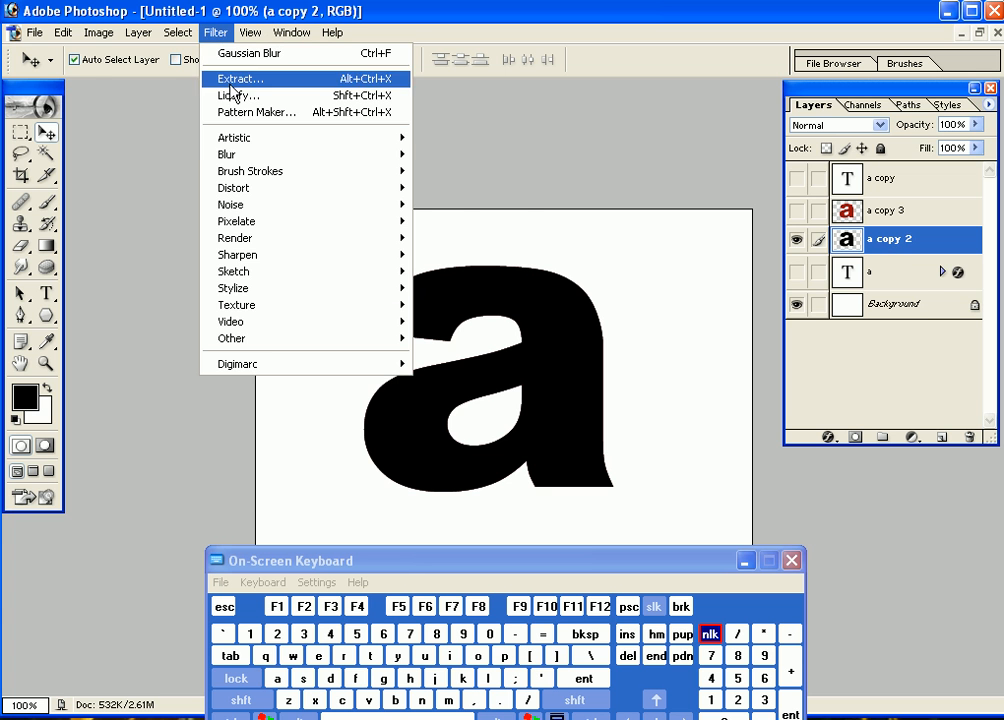
{"action": "mouse_move", "coordinate": [236, 156]}
{"action": "left_click", "coordinate": [452, 188]}
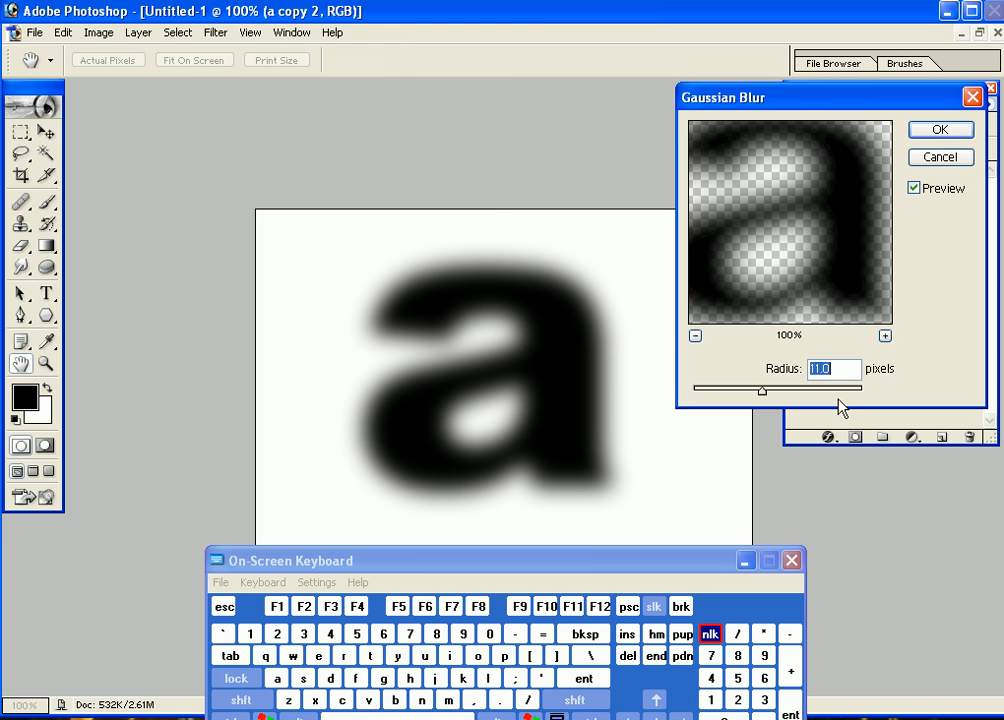
{"action": "left_click", "coordinate": [711, 699]}
{"action": "left_click", "coordinate": [720, 716]}
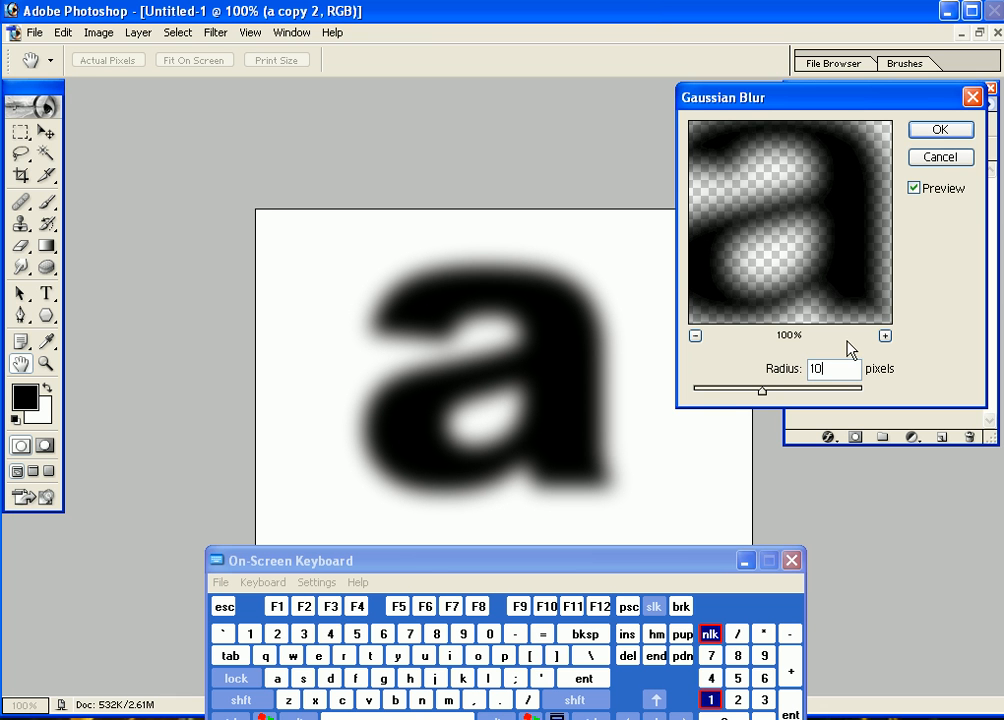
{"action": "left_click", "coordinate": [940, 130]}
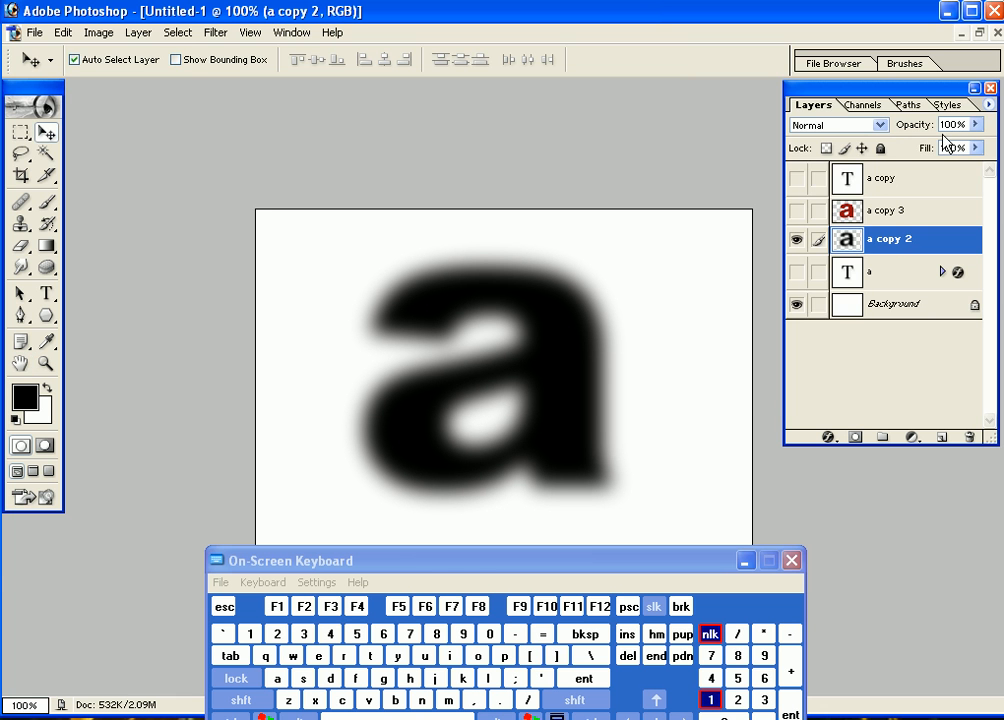
{"action": "left_click", "coordinate": [796, 210]}
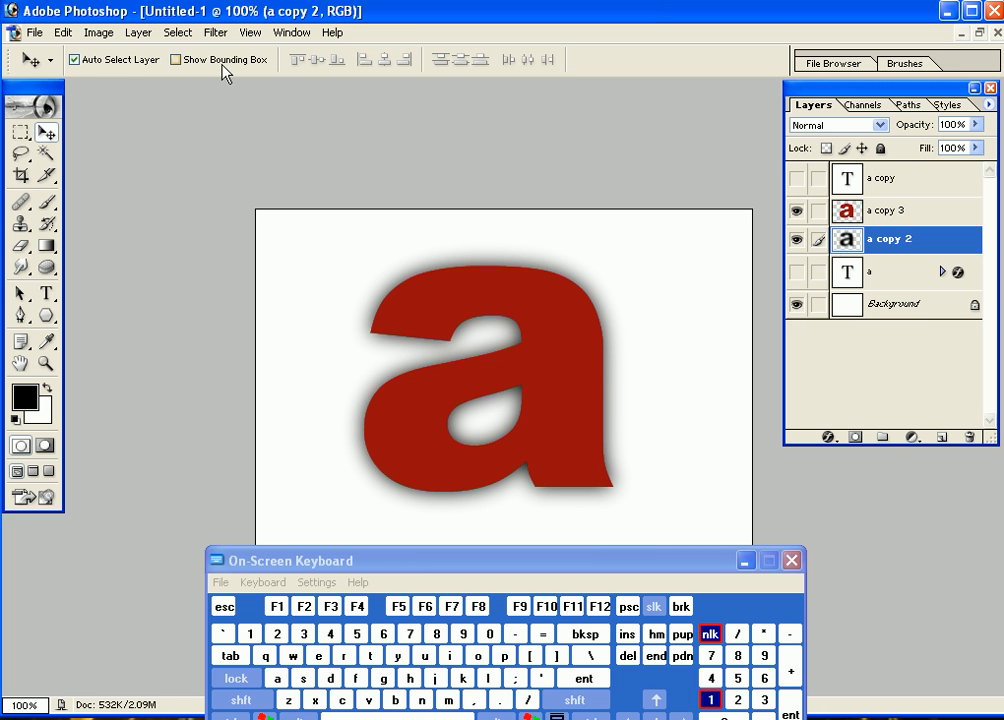
Squash the black shadow on the "a copy 2" layer to about 54.8% height, keeping its base in place, and hide the bounding box
{"action": "left_click", "coordinate": [176, 59]}
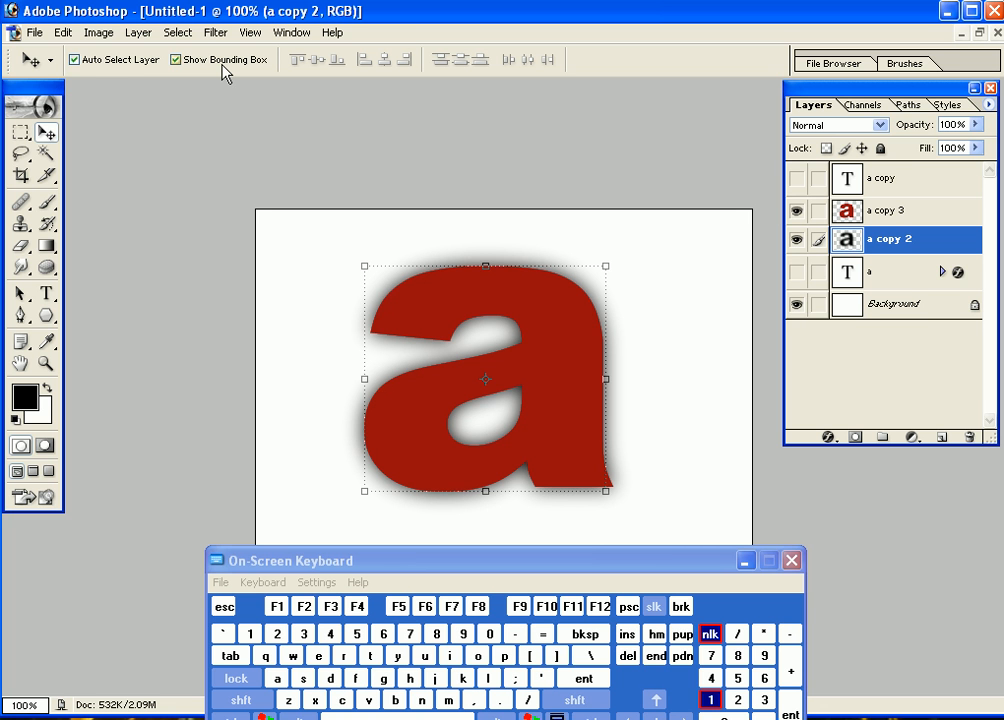
{"action": "left_click", "coordinate": [487, 264]}
{"action": "left_click_drag", "start_coordinate": [487, 264], "coordinate": [489, 366]}
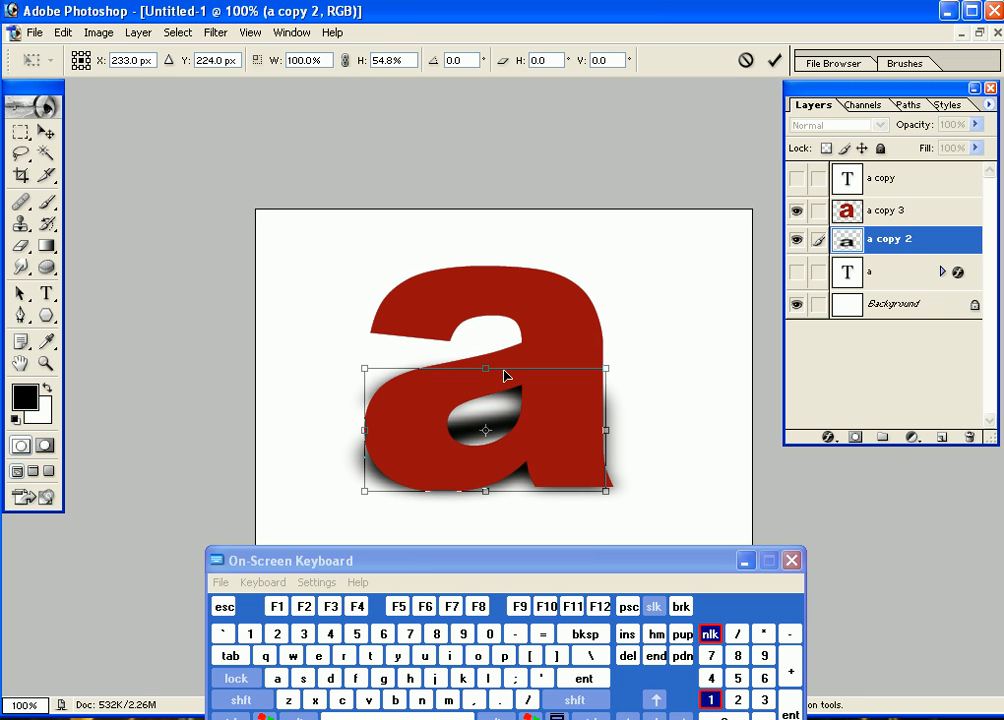
{"action": "left_click", "coordinate": [578, 678]}
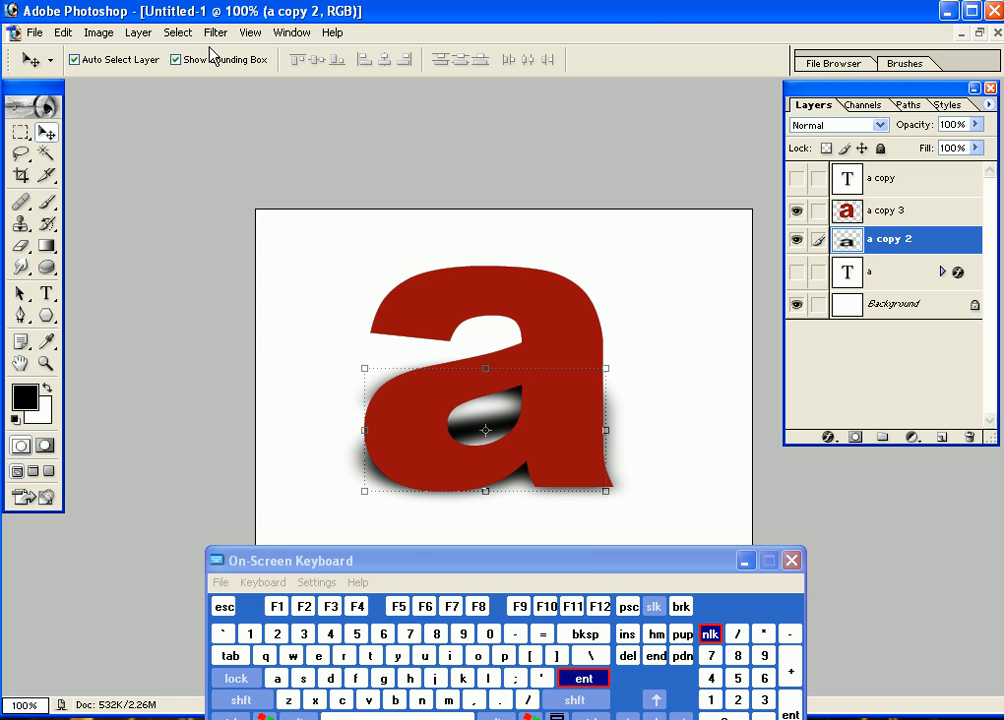
{"action": "left_click", "coordinate": [176, 59]}
Skew the black "a copy 2" shadow horizontally by about -45.5°, leaning its top to the right, and reduce the layer's opacity to 59%
{"action": "left_click", "coordinate": [63, 32]}
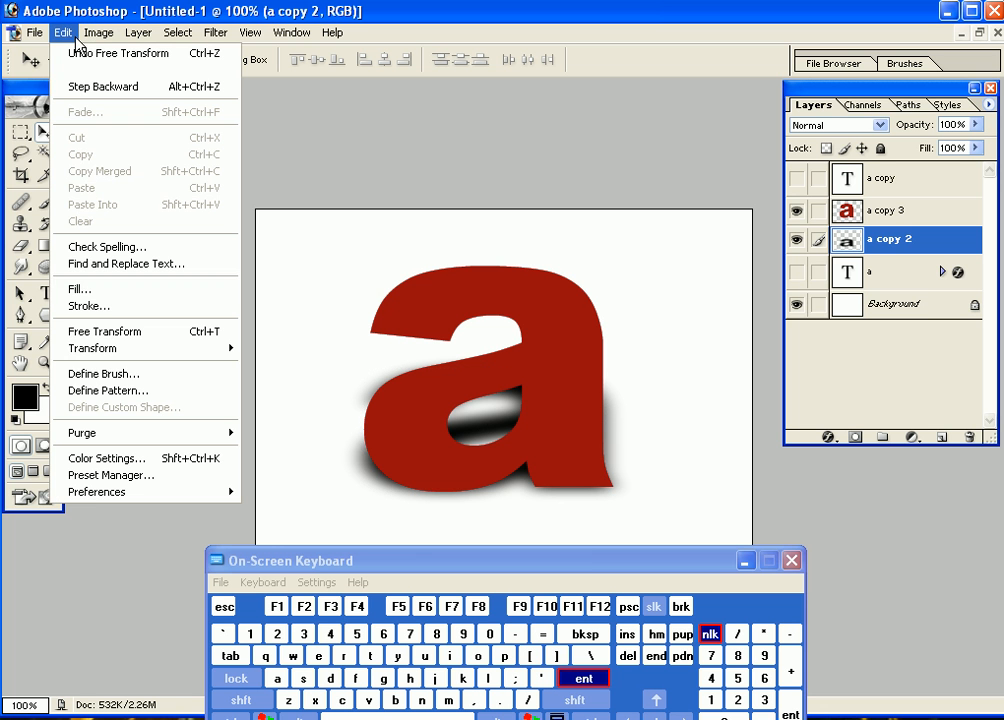
{"action": "mouse_move", "coordinate": [118, 352]}
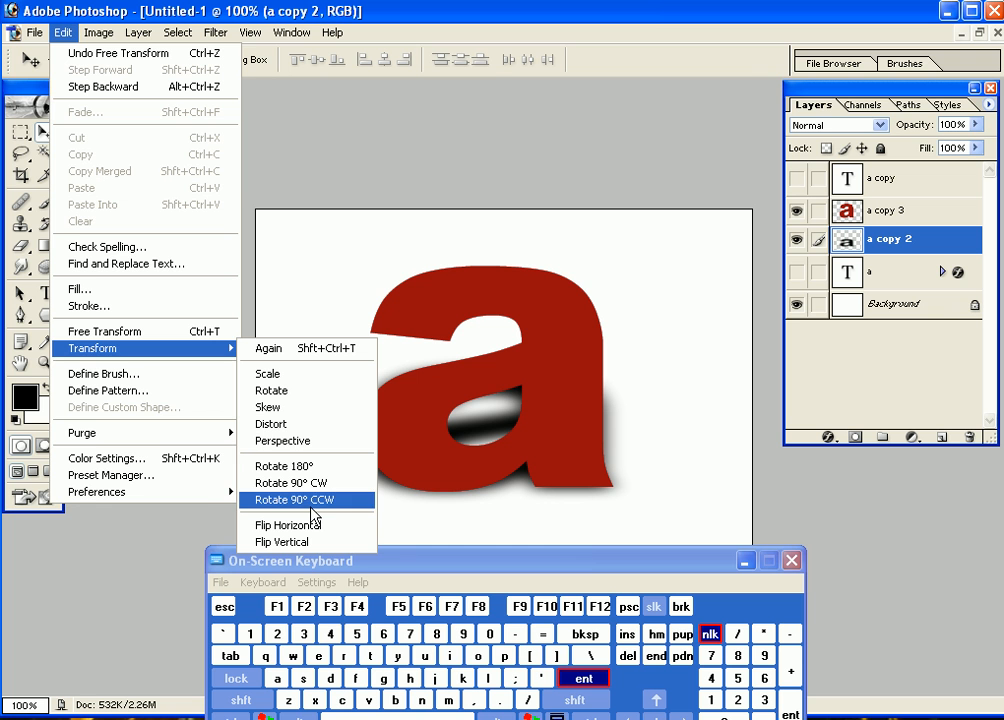
{"action": "left_click", "coordinate": [276, 408]}
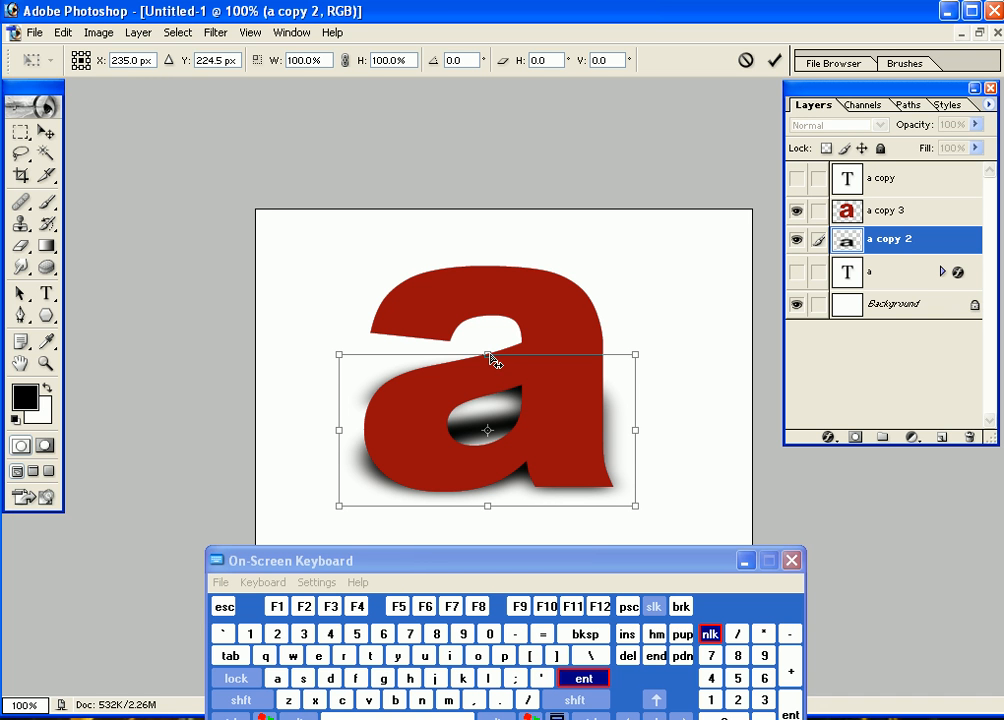
{"action": "left_click_drag", "start_coordinate": [487, 356], "coordinate": [647, 398]}
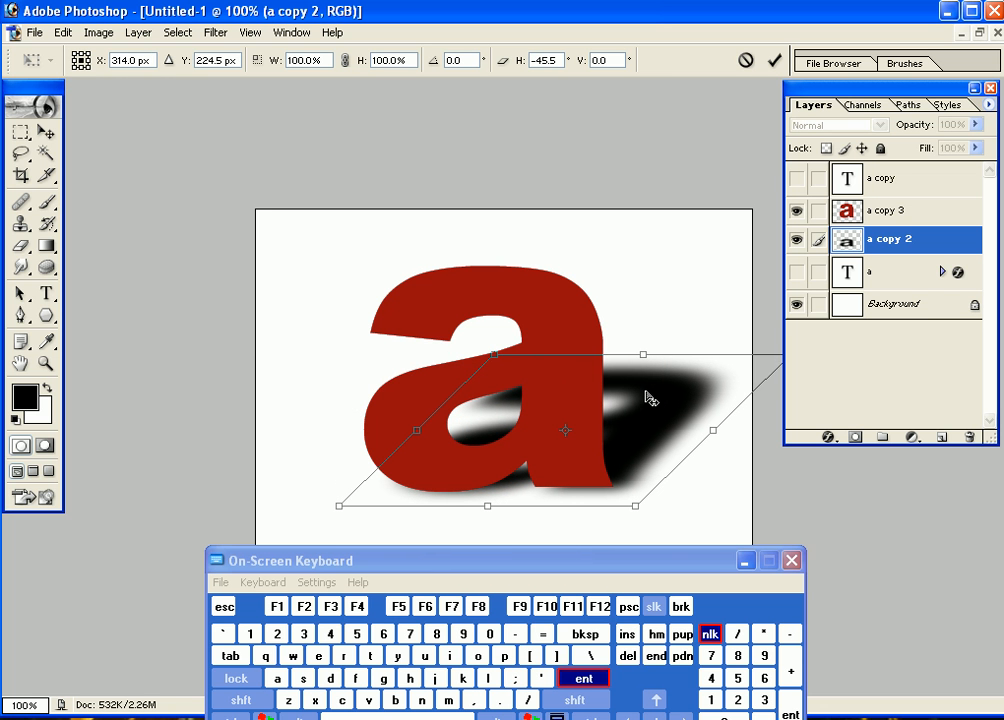
{"action": "left_click", "coordinate": [590, 680]}
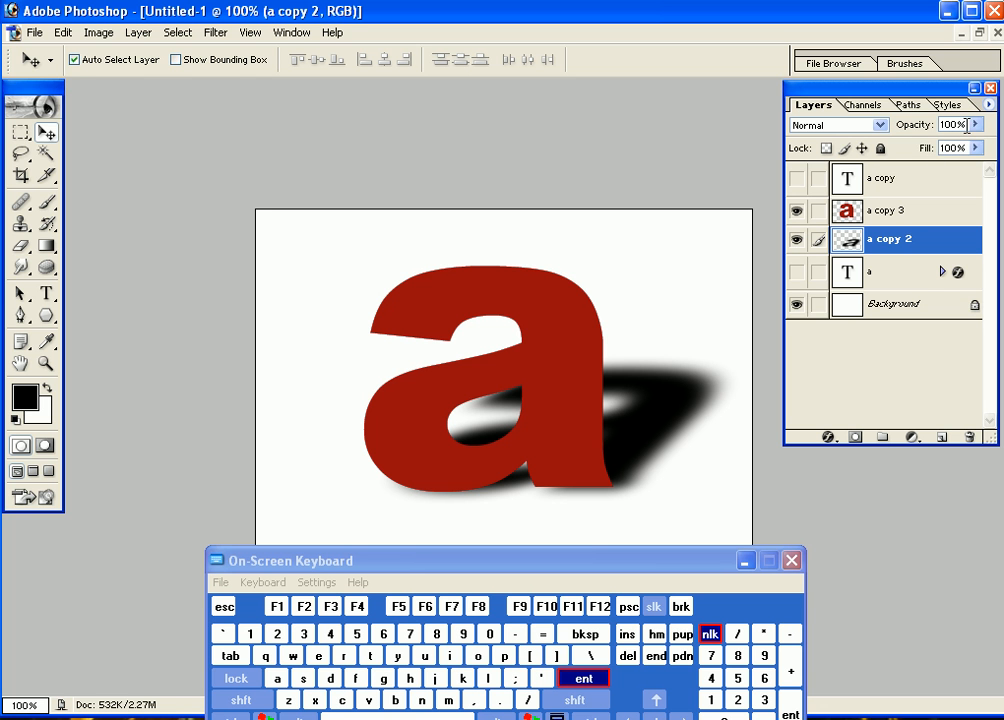
{"action": "left_click_drag", "start_coordinate": [975, 124], "coordinate": [940, 146]}
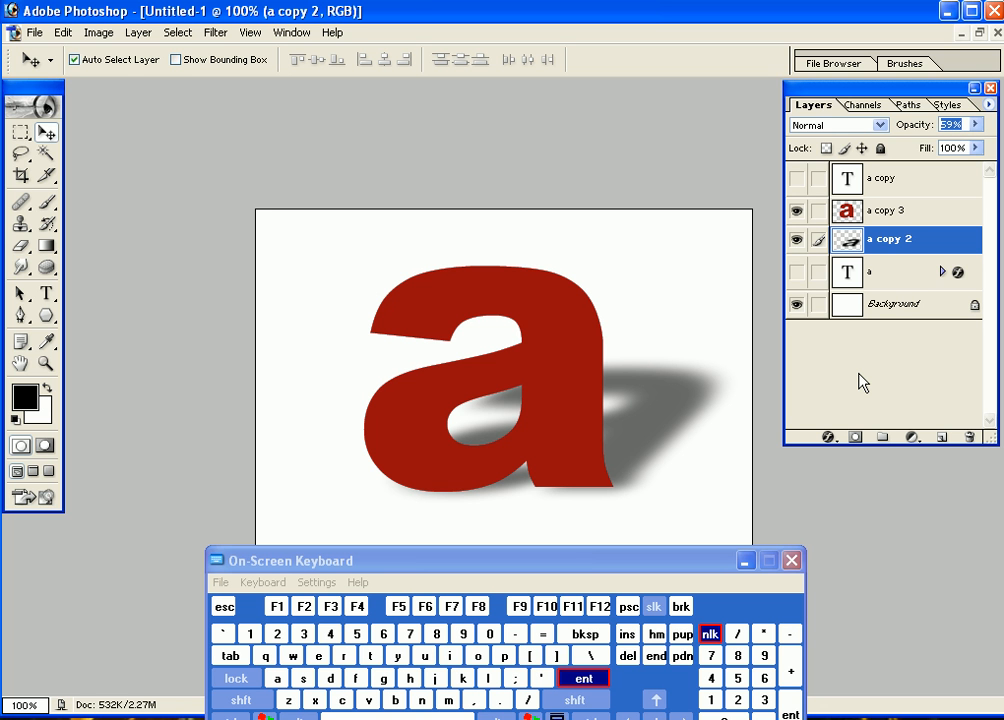
Hide the "a copy 3" and "a copy 2" layers, and show and duplicate the "a copy" text layer
{"action": "left_click_drag", "start_coordinate": [692, 560], "coordinate": [702, 604]}
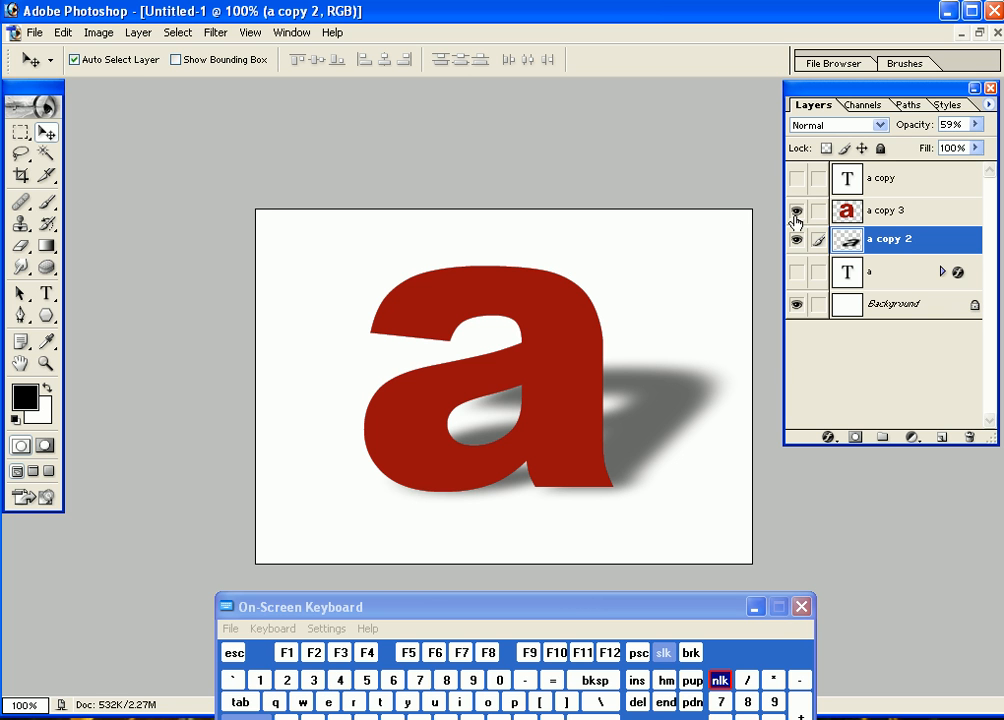
{"action": "left_click_drag", "start_coordinate": [795, 222], "coordinate": [795, 262]}
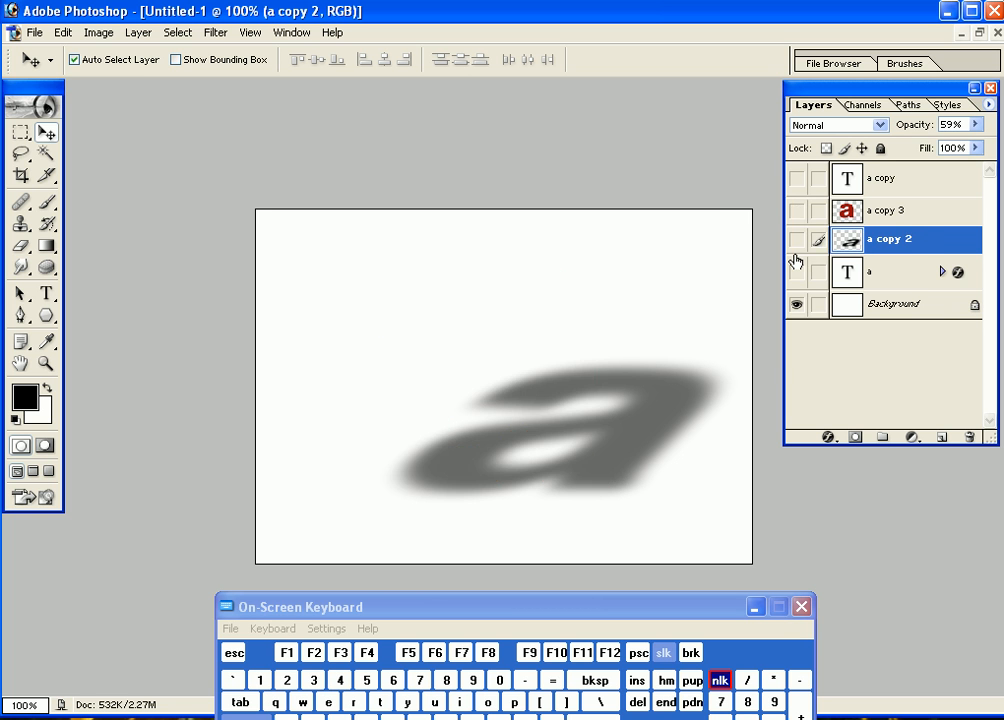
{"action": "left_click", "coordinate": [915, 208]}
{"action": "left_click", "coordinate": [905, 184]}
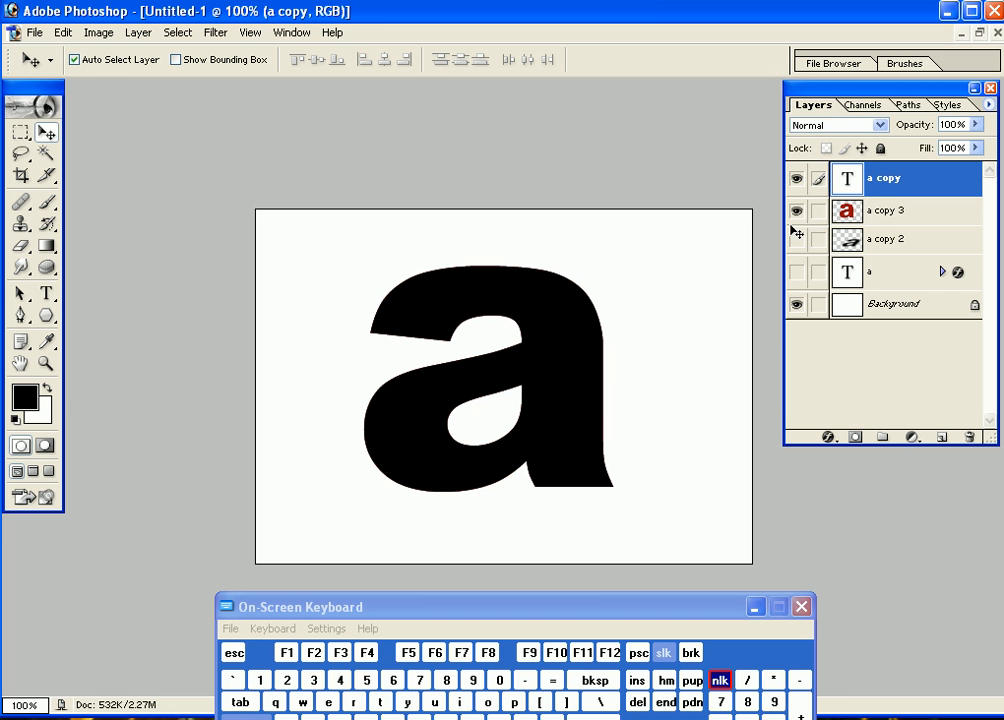
{"action": "left_click", "coordinate": [795, 218]}
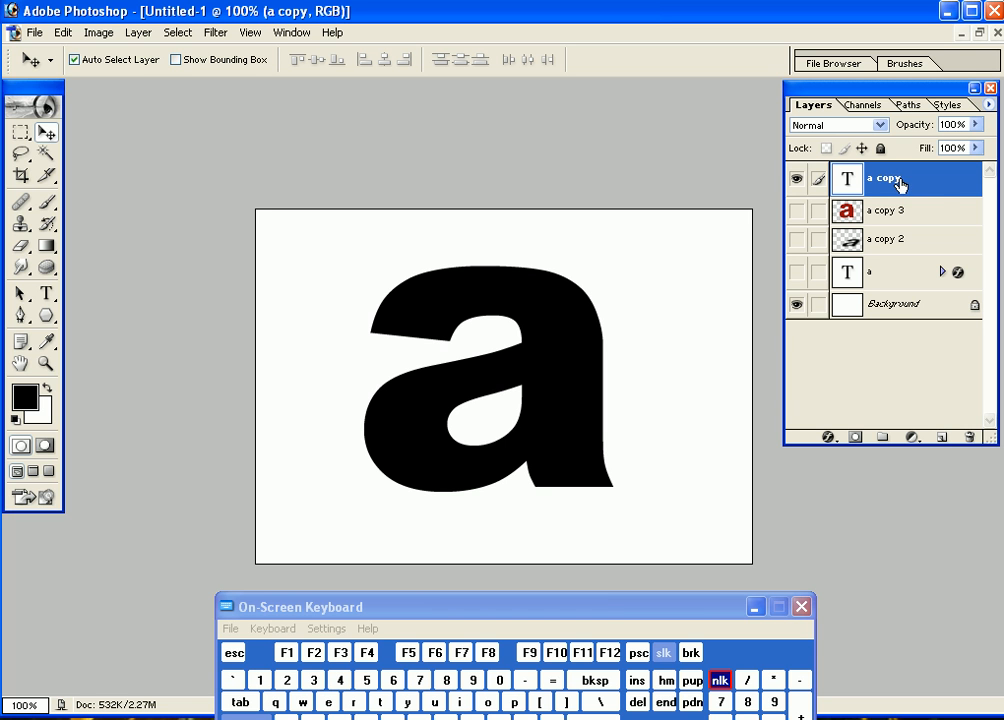
{"action": "left_click_drag", "start_coordinate": [941, 195], "coordinate": [940, 438]}
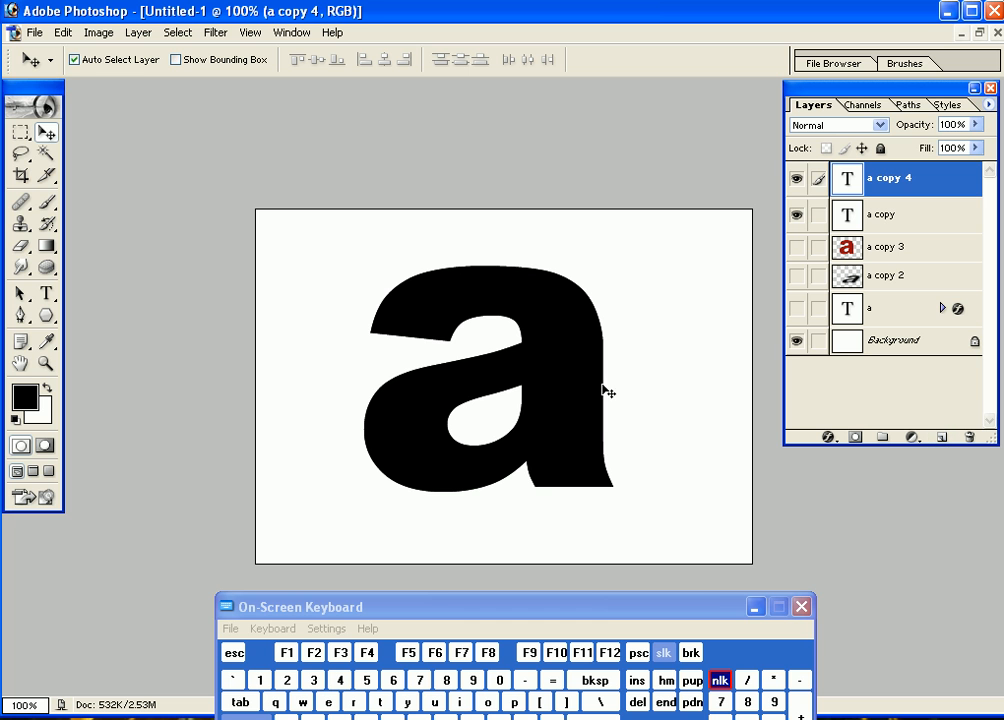
Flip the "a copy" letter downward across its baseline and squash it into a short reflection beneath the upright letter
{"action": "left_click", "coordinate": [881, 222]}
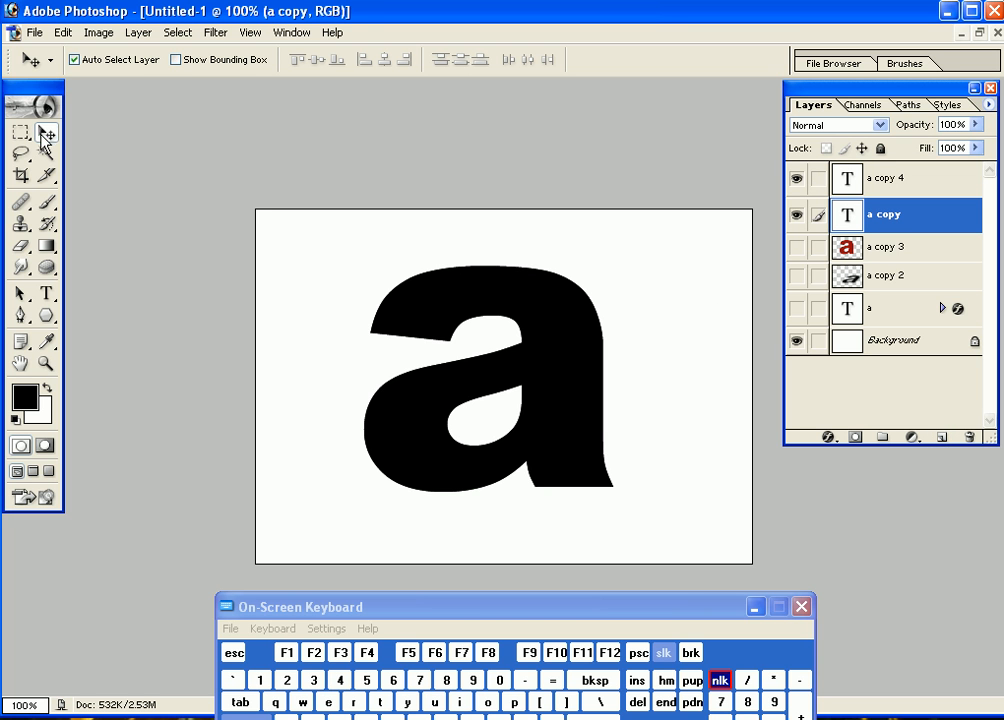
{"action": "left_click", "coordinate": [191, 62]}
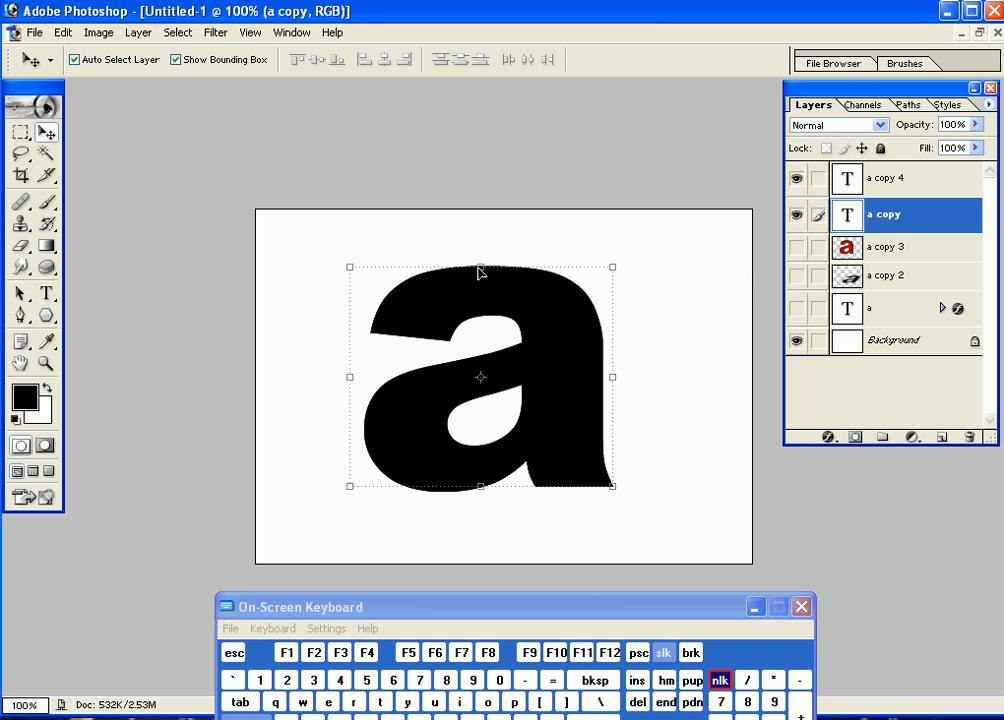
{"action": "left_click_drag", "start_coordinate": [480, 264], "coordinate": [488, 543]}
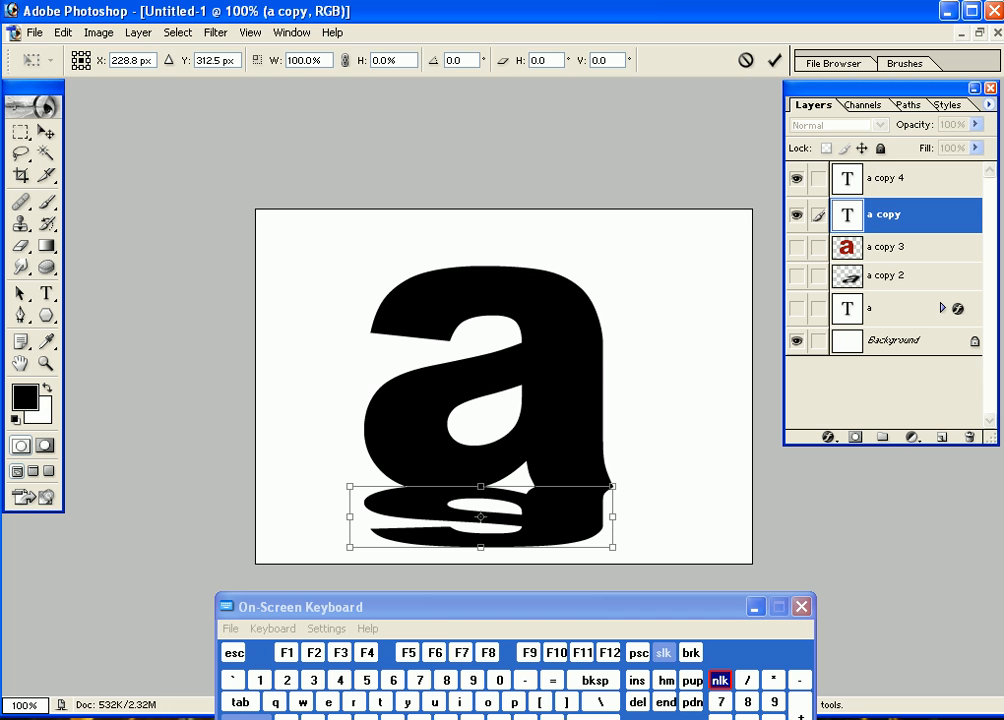
{"action": "key", "text": "Return"}
Move the upright "a copy 4" letter up by about 30 pixels and hide the bounding box
{"action": "left_click", "coordinate": [583, 305]}
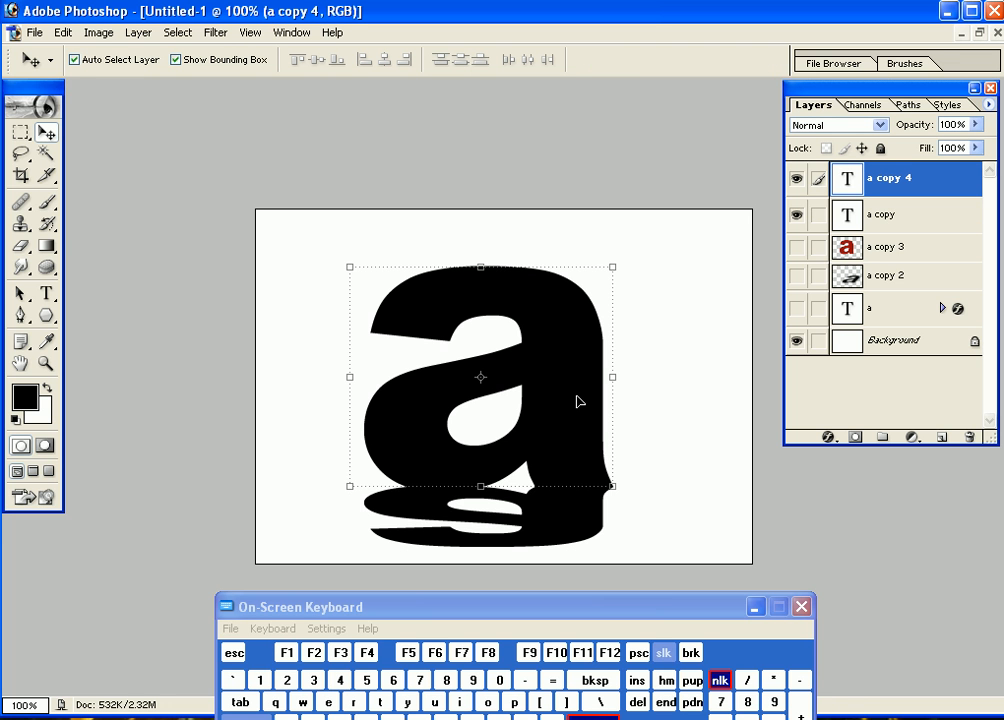
{"action": "left_click_drag", "start_coordinate": [621, 608], "coordinate": [553, 581]}
{"action": "key", "text": "shift"}
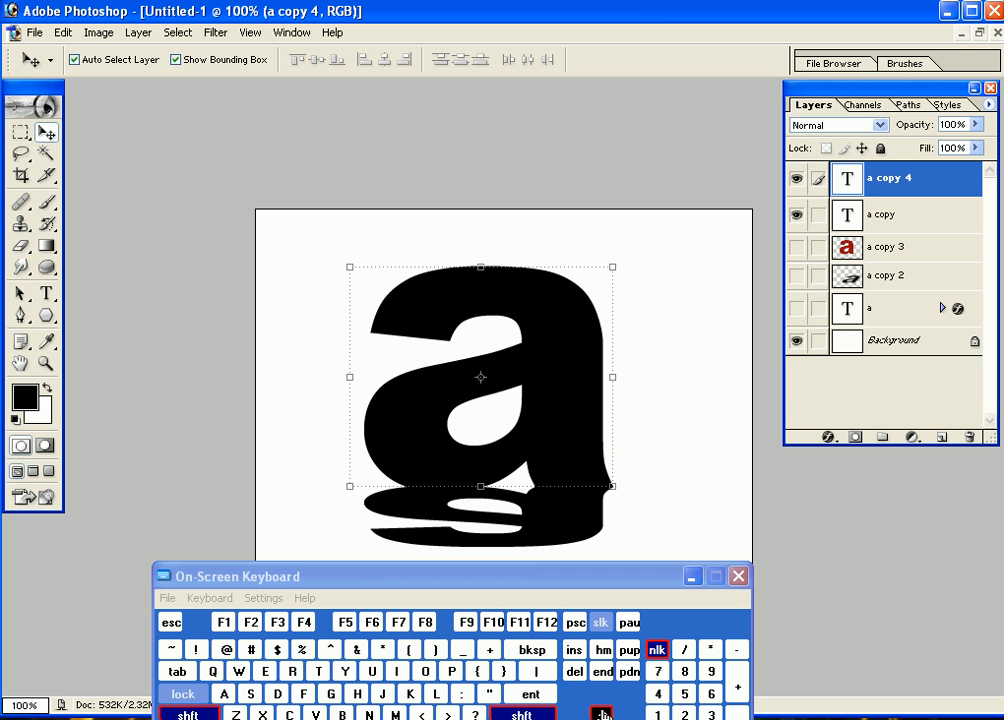
{"action": "left_click", "coordinate": [601, 714]}
{"action": "left_click", "coordinate": [601, 714]}
{"action": "left_click", "coordinate": [601, 714]}
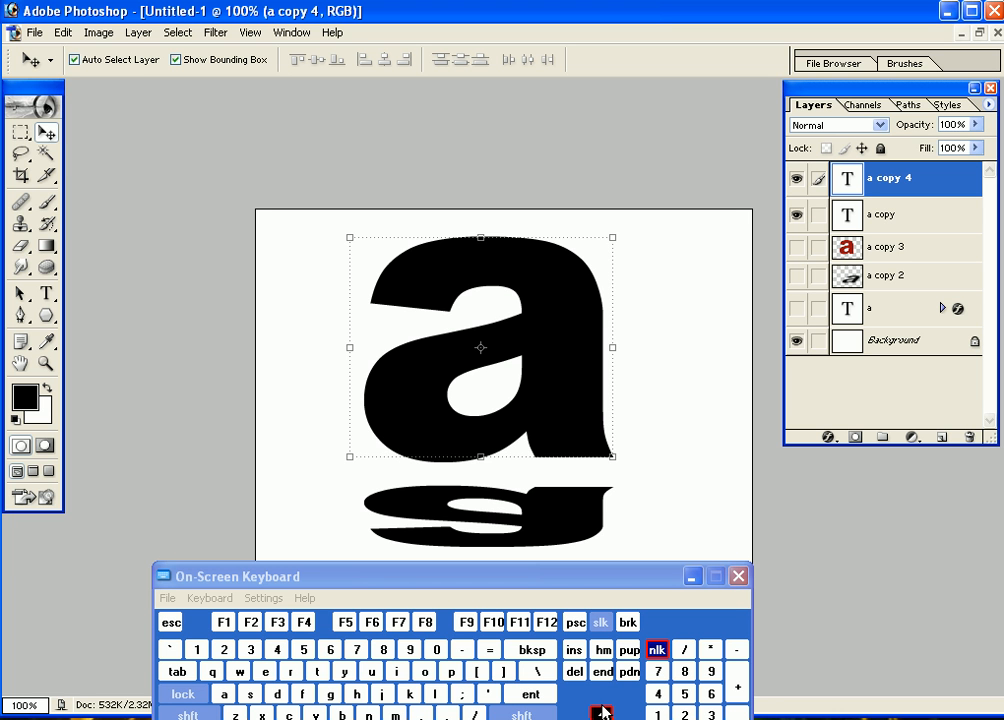
{"action": "left_click", "coordinate": [207, 62]}
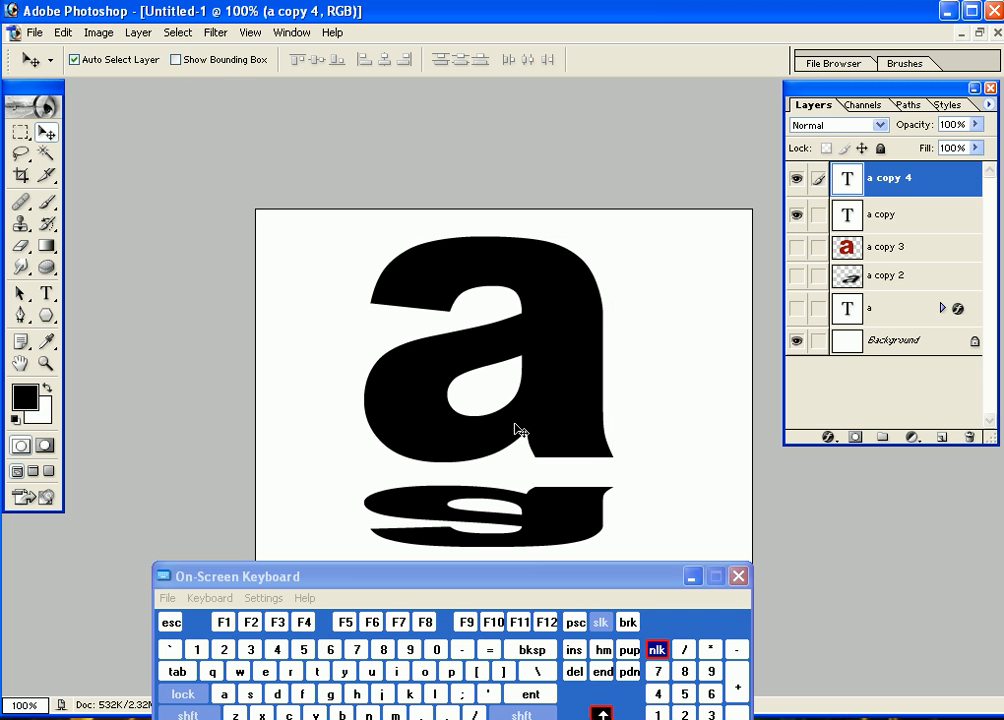
Stretch the reflected "a copy" letter upward to about 136.1% height and nudge it up against the upright letter's base
{"action": "left_click", "coordinate": [533, 505]}
{"action": "left_click", "coordinate": [258, 60]}
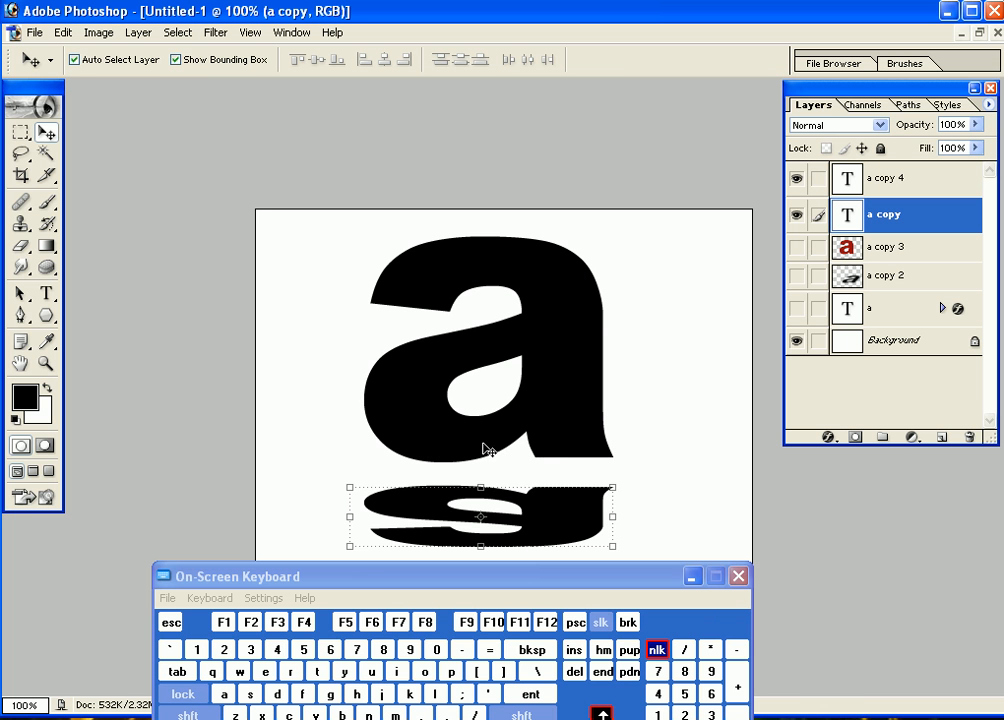
{"action": "left_click_drag", "start_coordinate": [484, 482], "coordinate": [487, 463]}
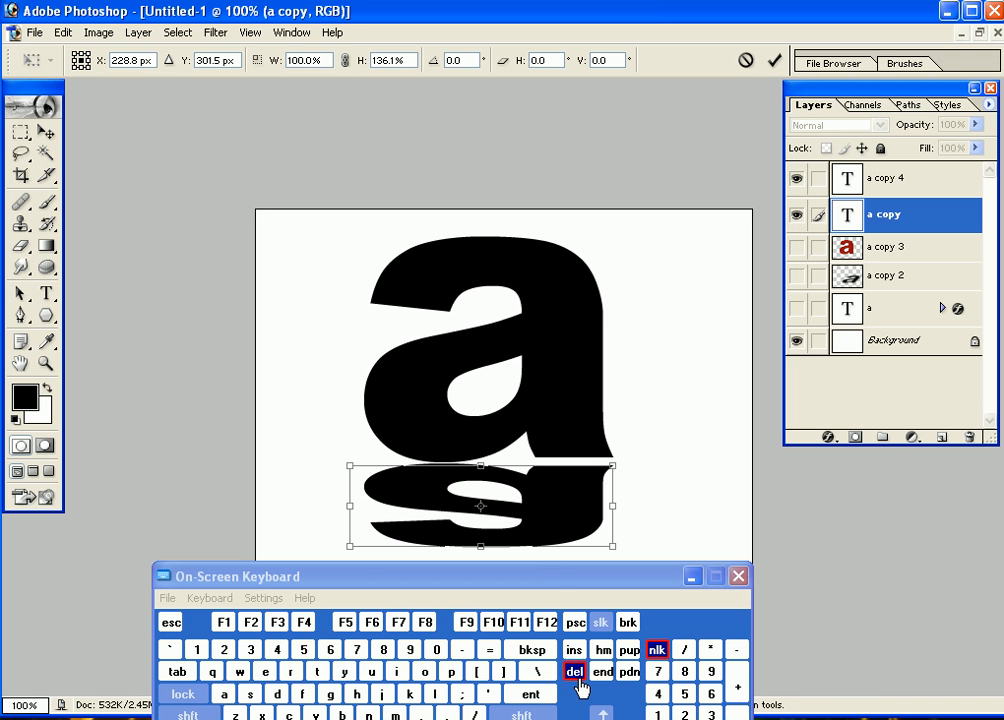
{"action": "left_click", "coordinate": [531, 694]}
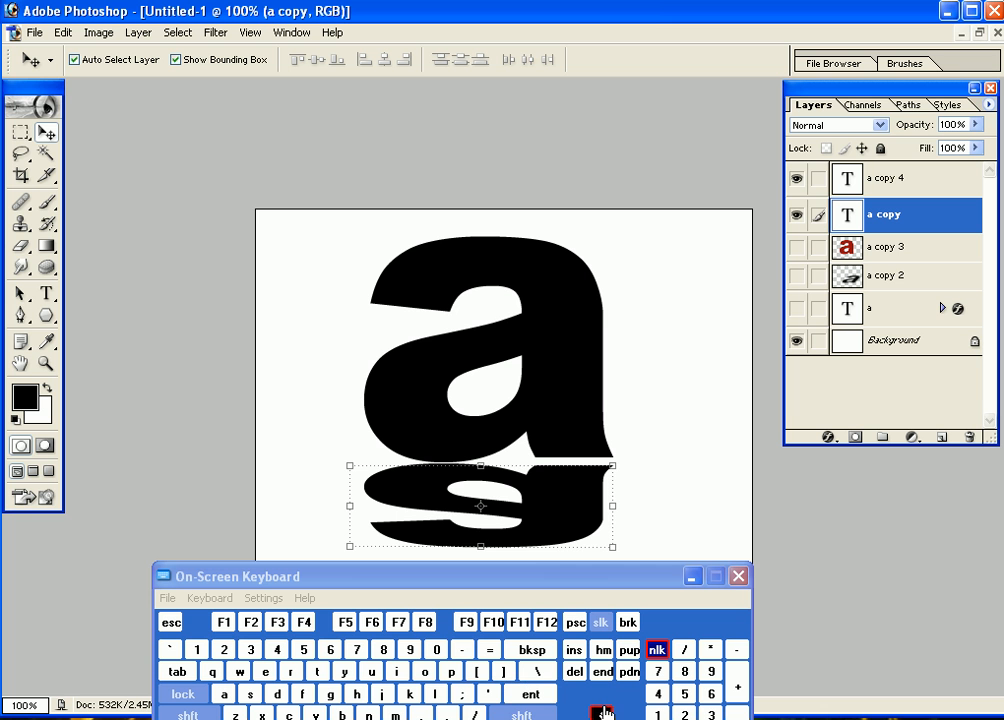
{"action": "left_click", "coordinate": [186, 58]}
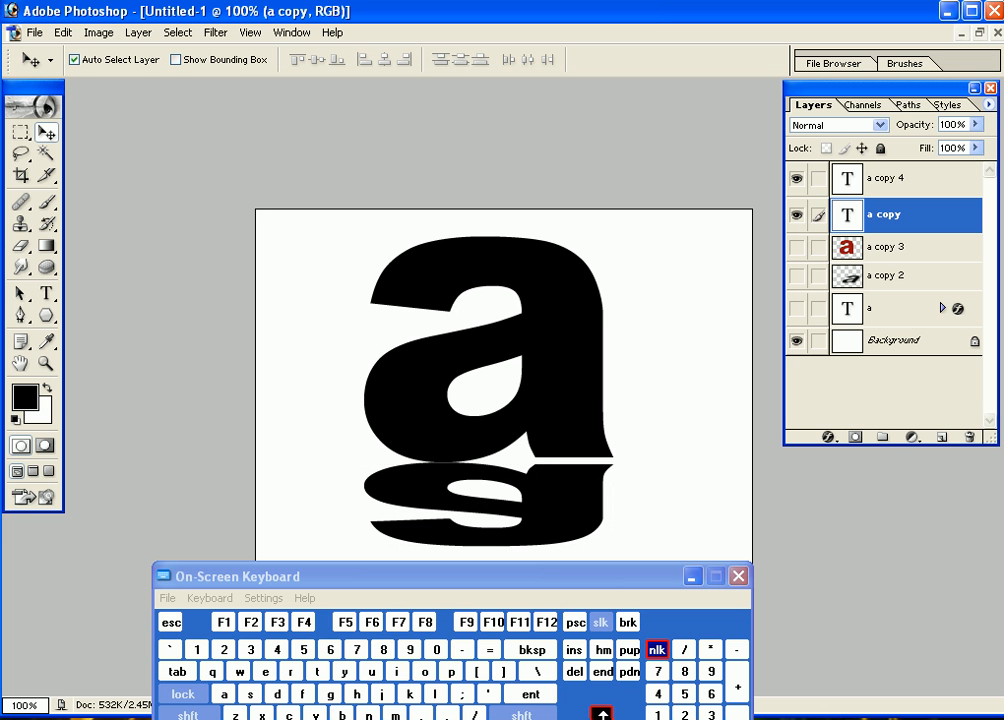
{"action": "left_click_drag", "start_coordinate": [596, 582], "coordinate": [625, 609]}
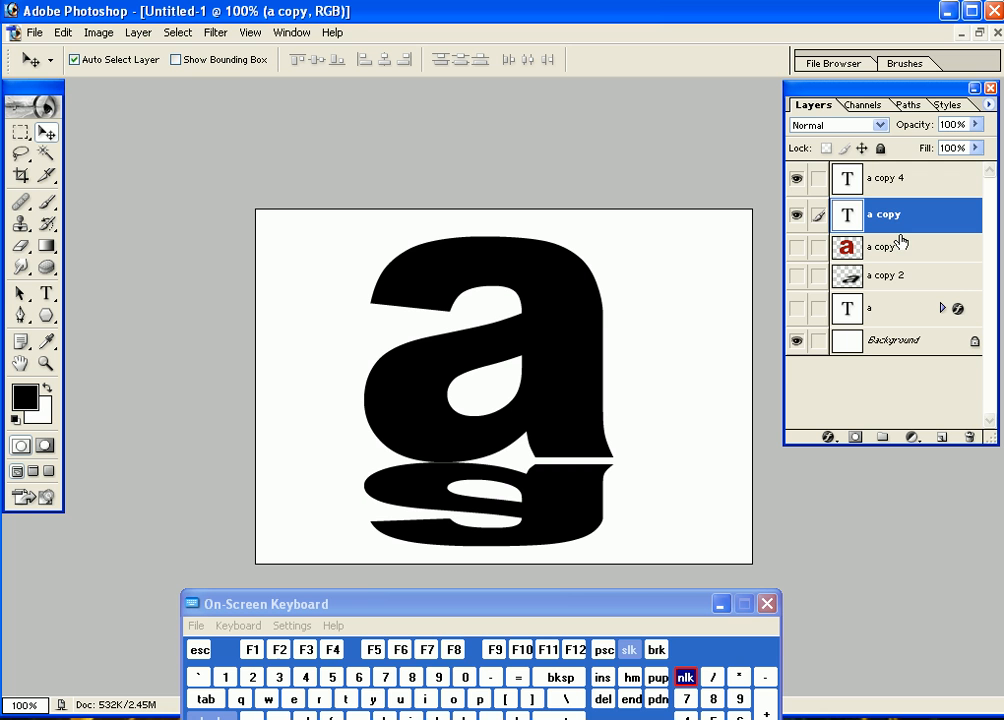
Rasterize the "a copy 4" text layer
{"action": "left_click", "coordinate": [910, 186]}
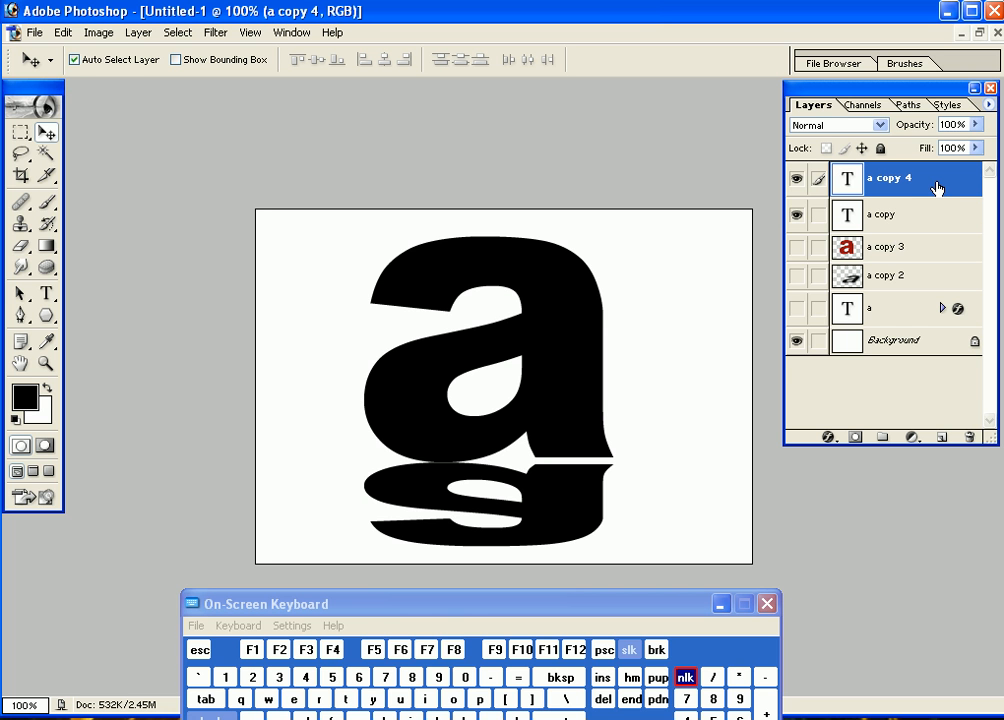
{"action": "right_click", "coordinate": [937, 189]}
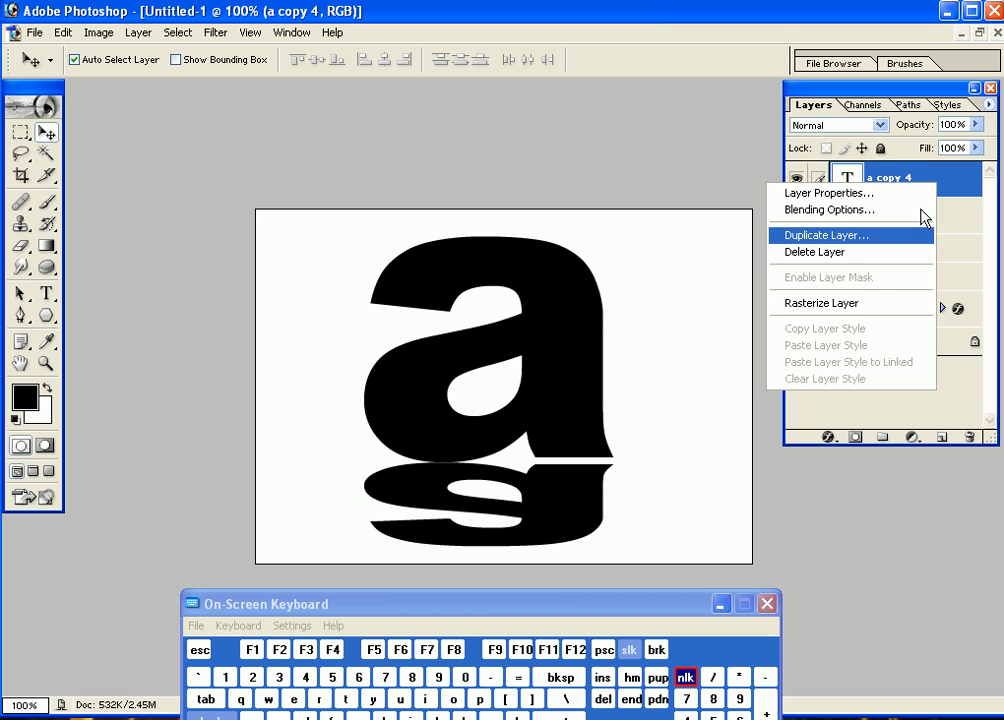
{"action": "left_click", "coordinate": [887, 305]}
Set the foreground color to a medium blue
{"action": "left_click", "coordinate": [46, 341]}
{"action": "left_click", "coordinate": [25, 397]}
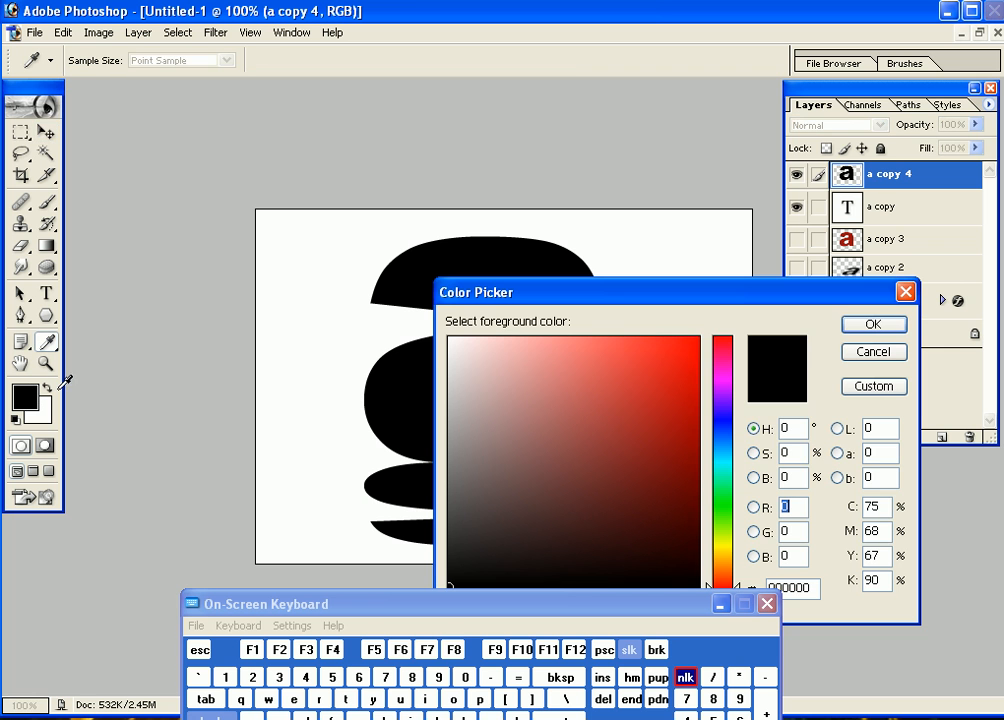
{"action": "left_click", "coordinate": [722, 419]}
{"action": "left_click", "coordinate": [650, 444]}
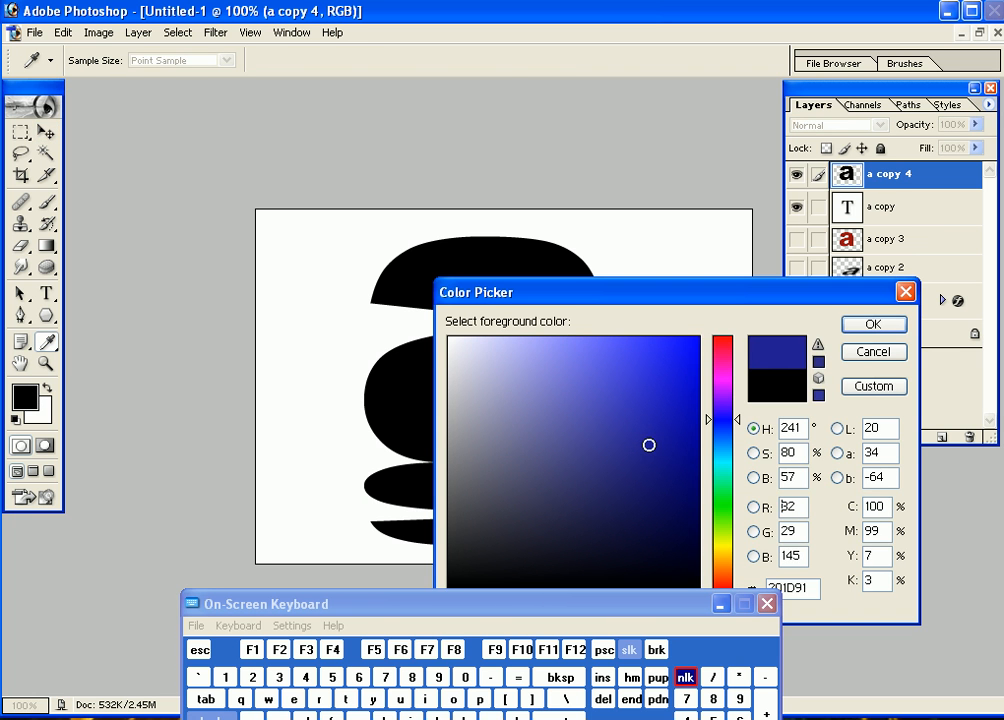
{"action": "left_click", "coordinate": [635, 377]}
{"action": "left_click", "coordinate": [853, 328]}
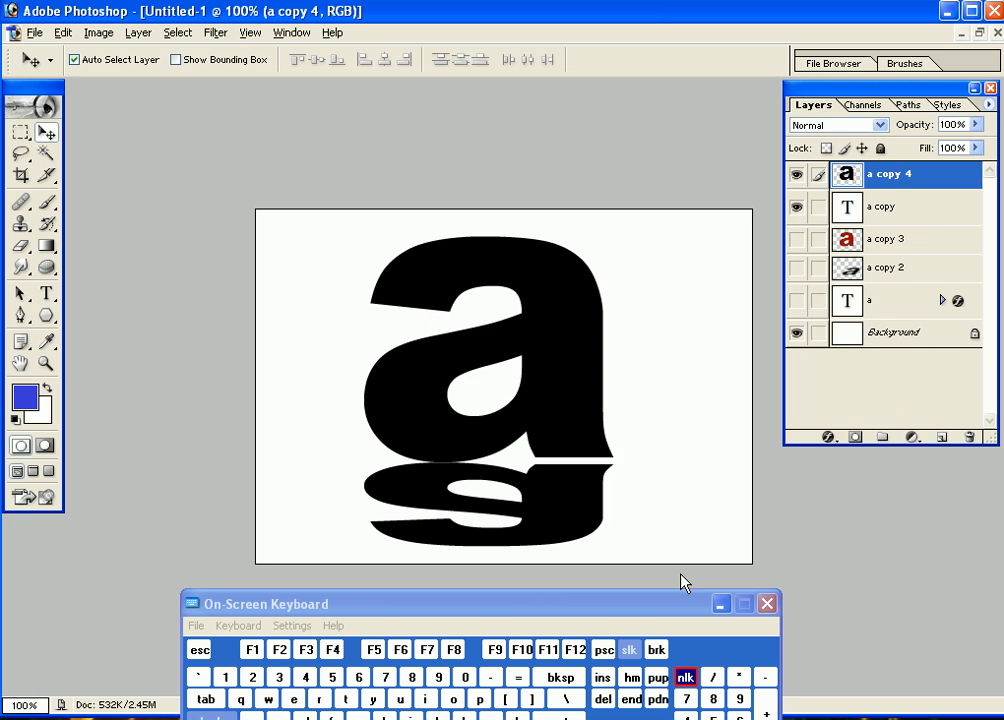
Try to fill the "a copy 4" layer with the blue foreground color without a selection, and undo the fill
{"action": "left_click", "coordinate": [604, 699]}
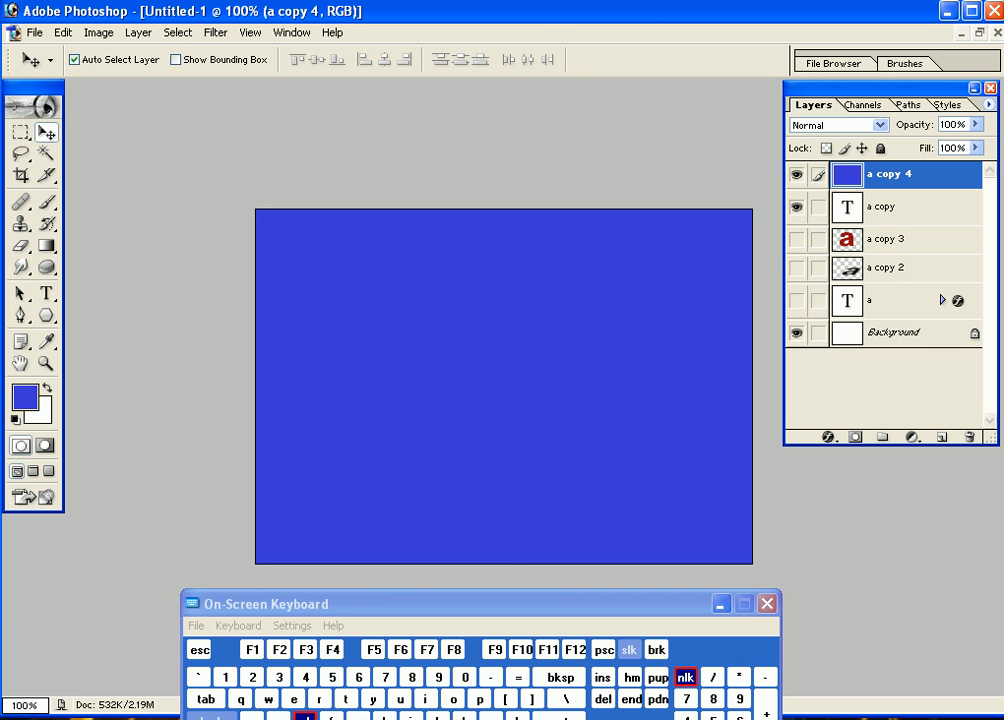
{"action": "key", "text": "z"}
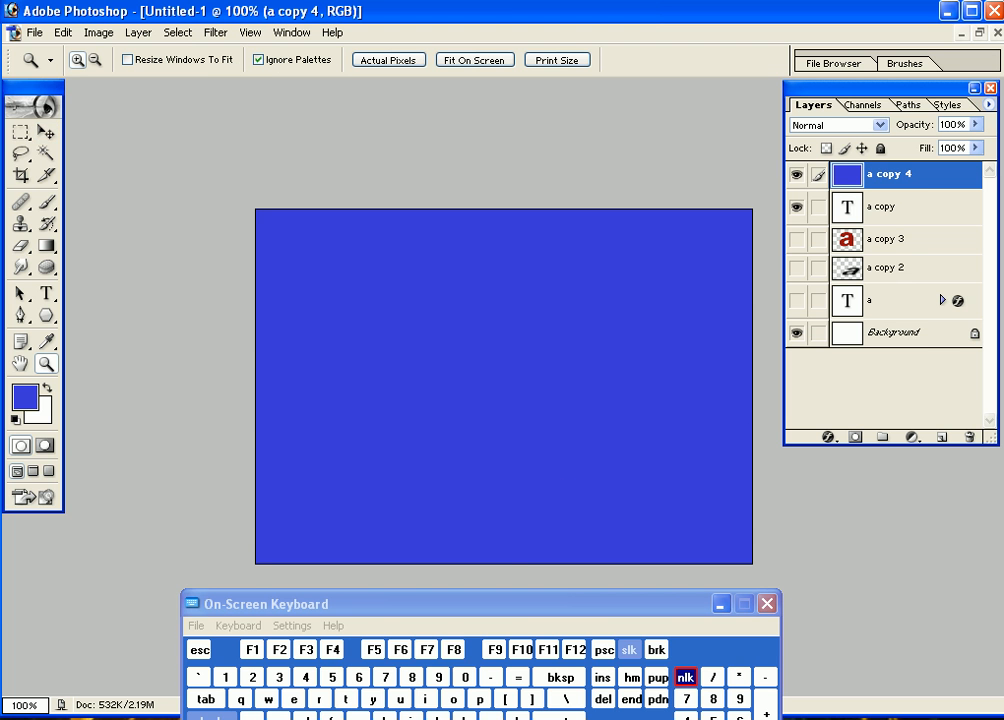
{"action": "key", "text": "ctrl+z"}
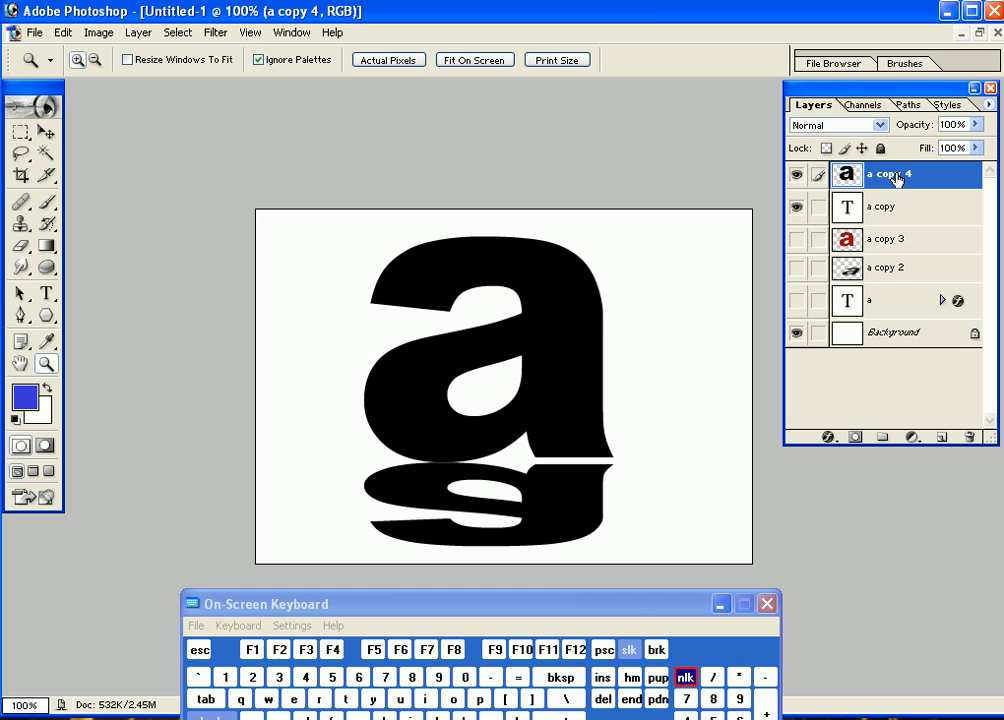
Load the "a copy 4" letter as a selection, fill it with a darker blue foreground color, and deselect
{"action": "left_click", "coordinate": [895, 178], "text": "ctrl"}
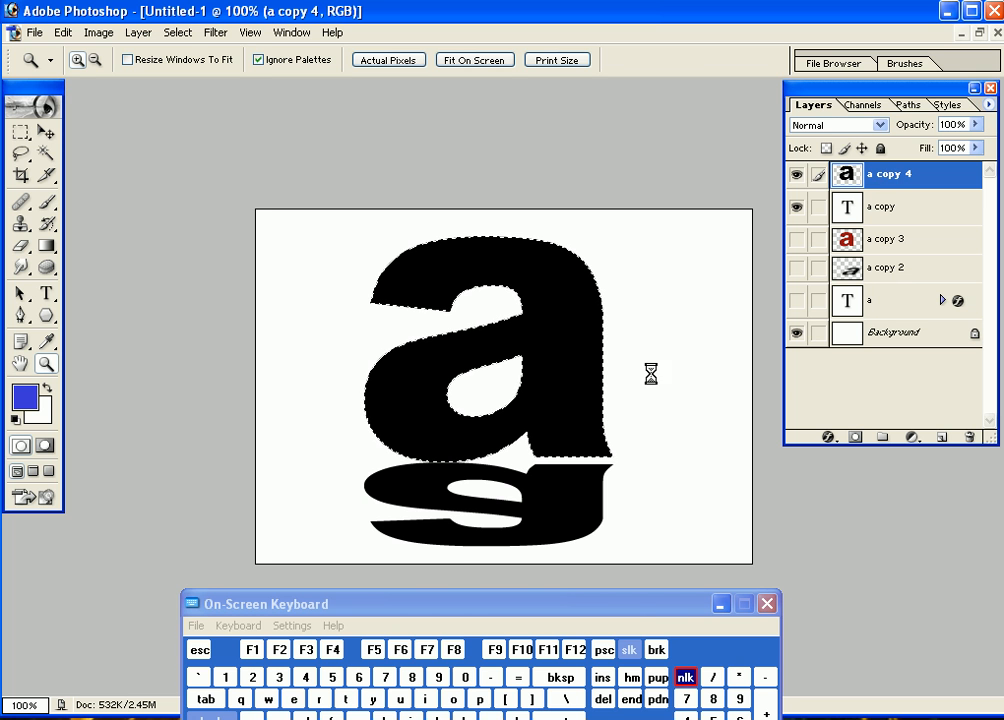
{"action": "left_click", "coordinate": [25, 397]}
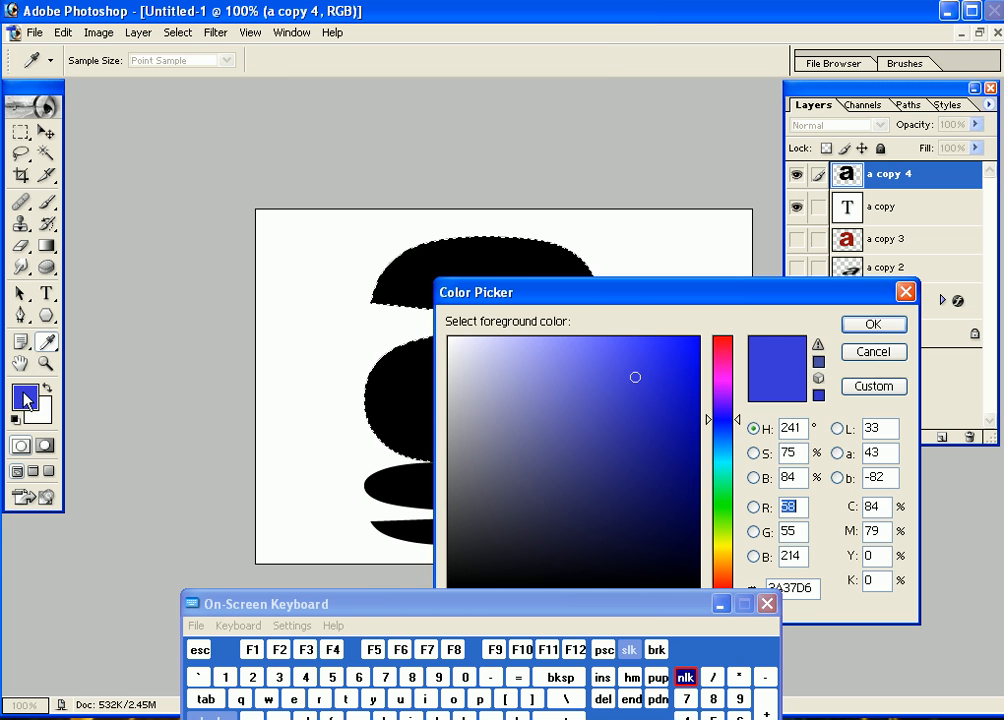
{"action": "left_click", "coordinate": [661, 410]}
{"action": "left_click", "coordinate": [872, 324]}
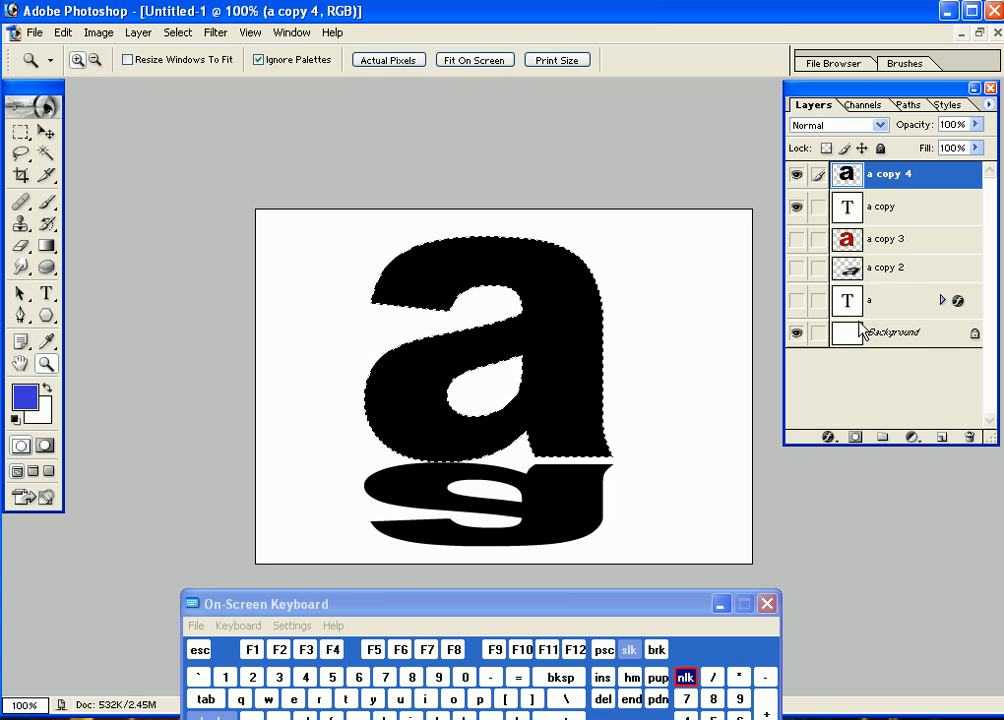
{"action": "left_click", "coordinate": [603, 699]}
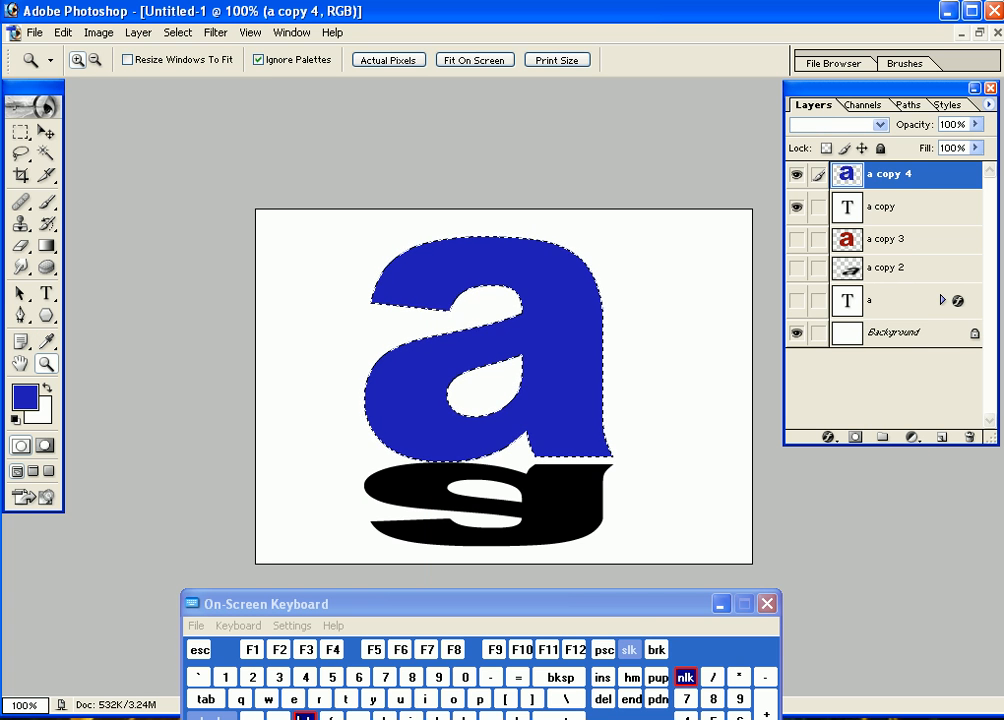
{"action": "left_click", "coordinate": [298, 716]}
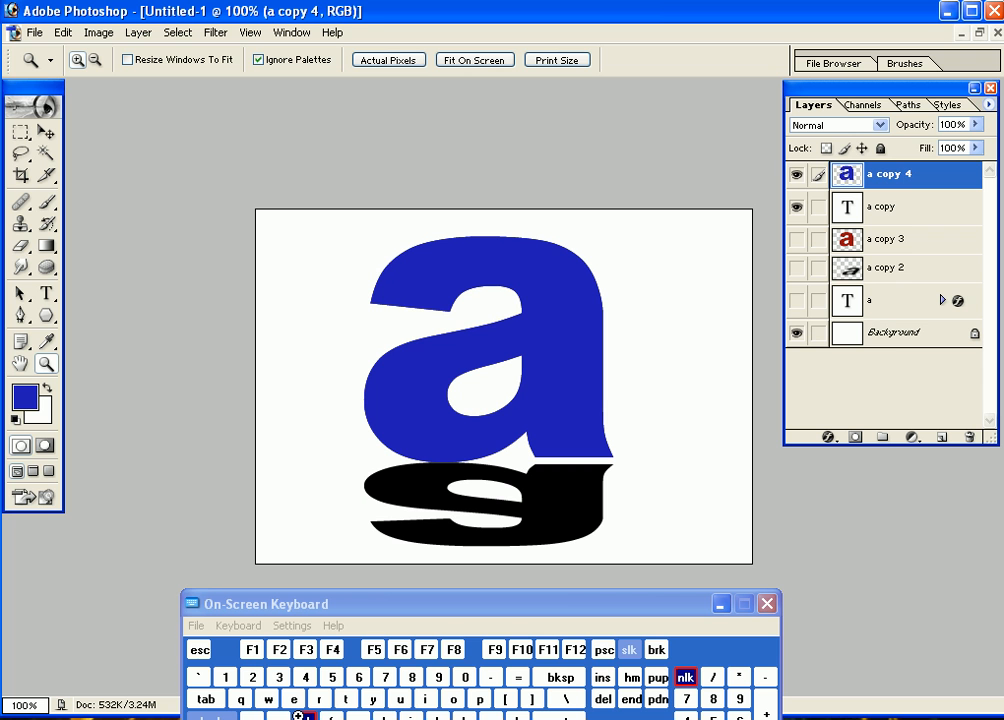
Rasterize the "a copy" text layer that holds the reflected letter
{"action": "left_click", "coordinate": [914, 214]}
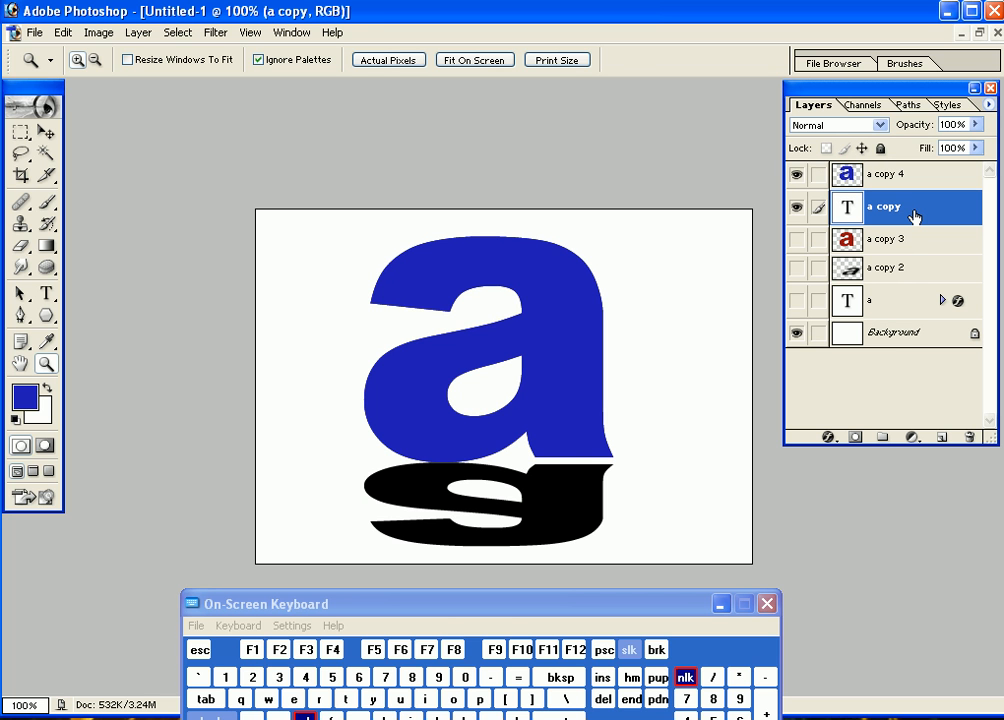
{"action": "right_click", "coordinate": [915, 212]}
{"action": "left_click", "coordinate": [800, 329]}
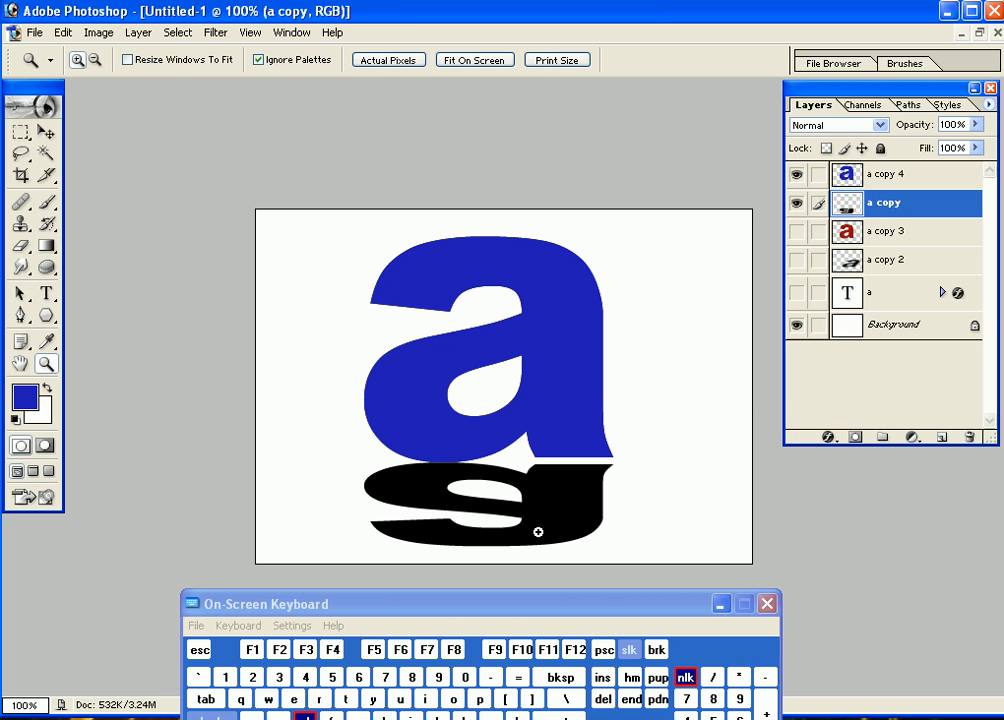
In Quick Mask mode, draw a linear Foreground to Transparent gradient from below the canvas up to just above the reflected letter
{"action": "left_click", "coordinate": [46, 131]}
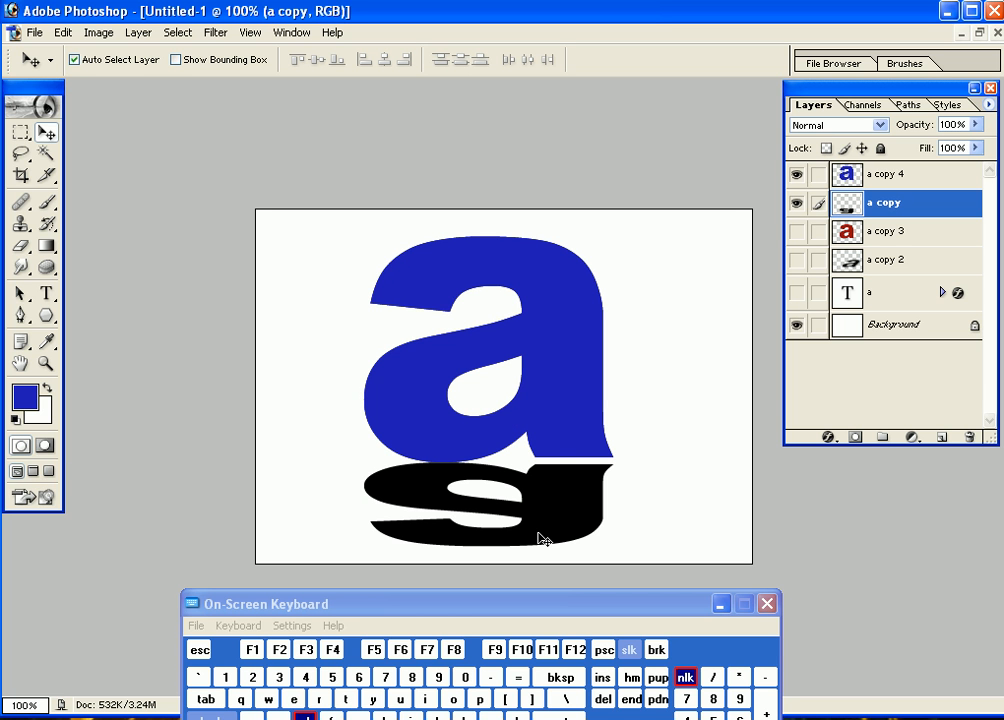
{"action": "left_click", "coordinate": [44, 448]}
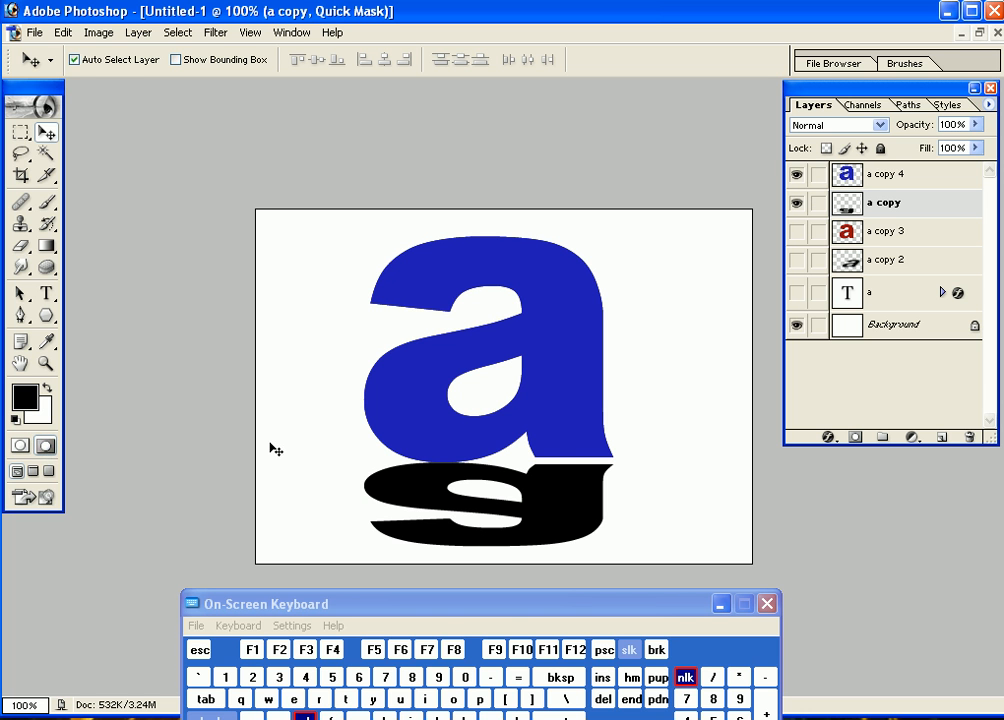
{"action": "left_click", "coordinate": [47, 250]}
{"action": "left_click", "coordinate": [147, 59]}
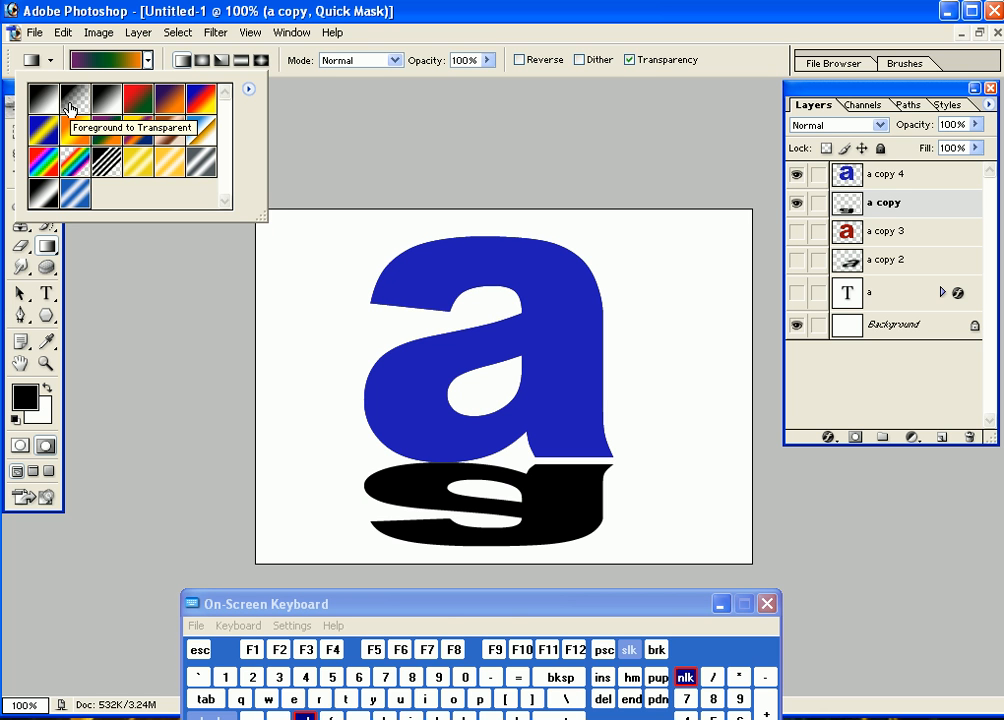
{"action": "left_click", "coordinate": [70, 108]}
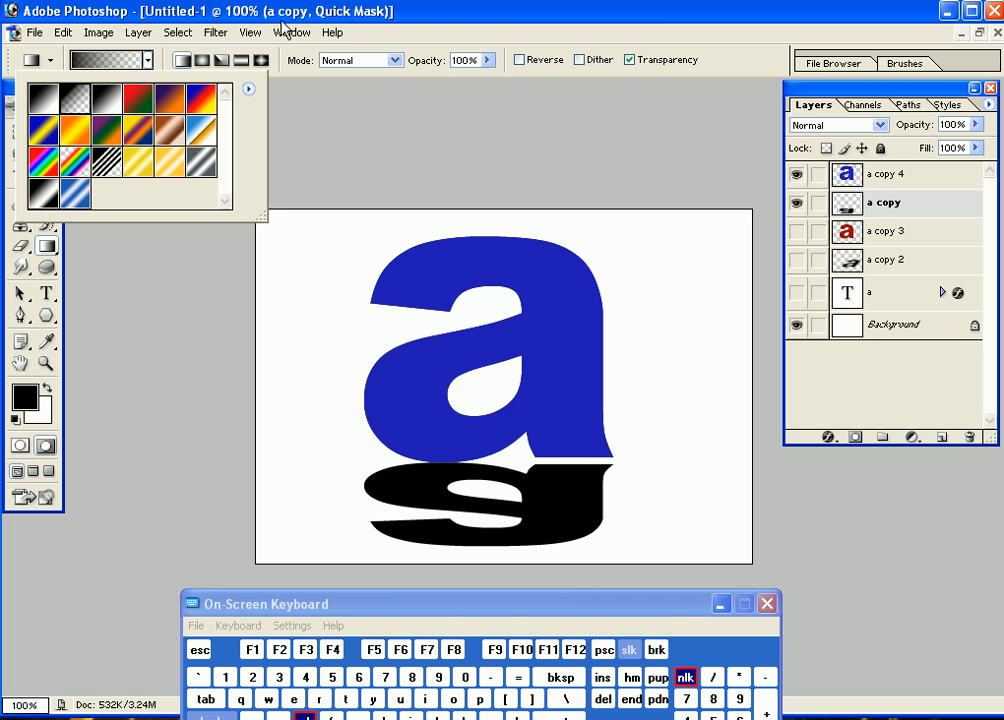
{"action": "left_click", "coordinate": [385, 47]}
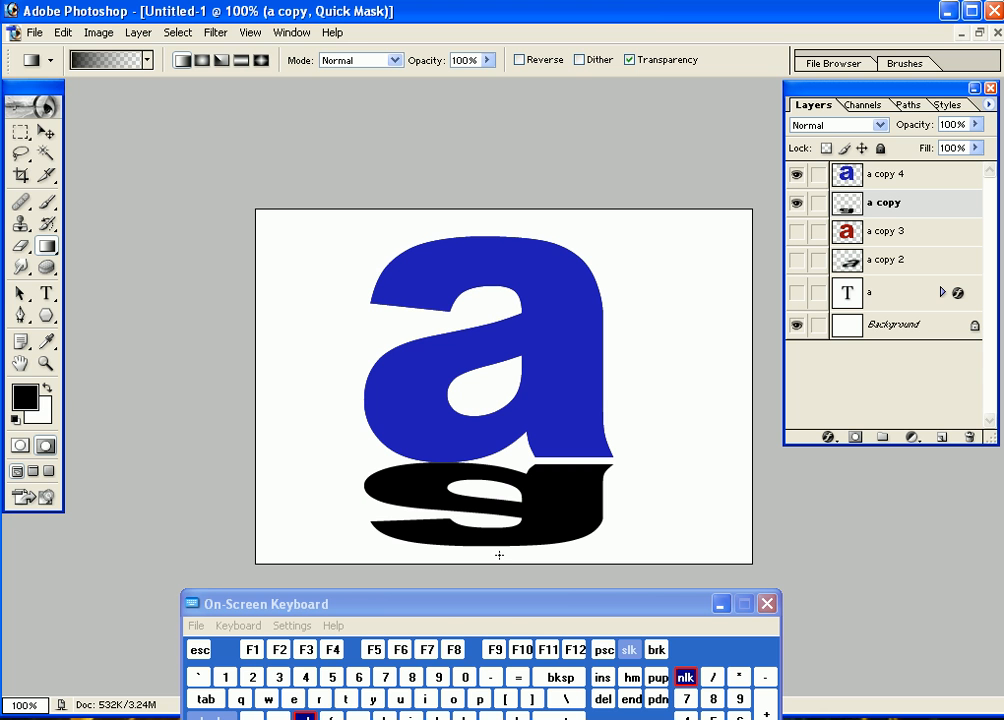
{"action": "left_click", "coordinate": [148, 60]}
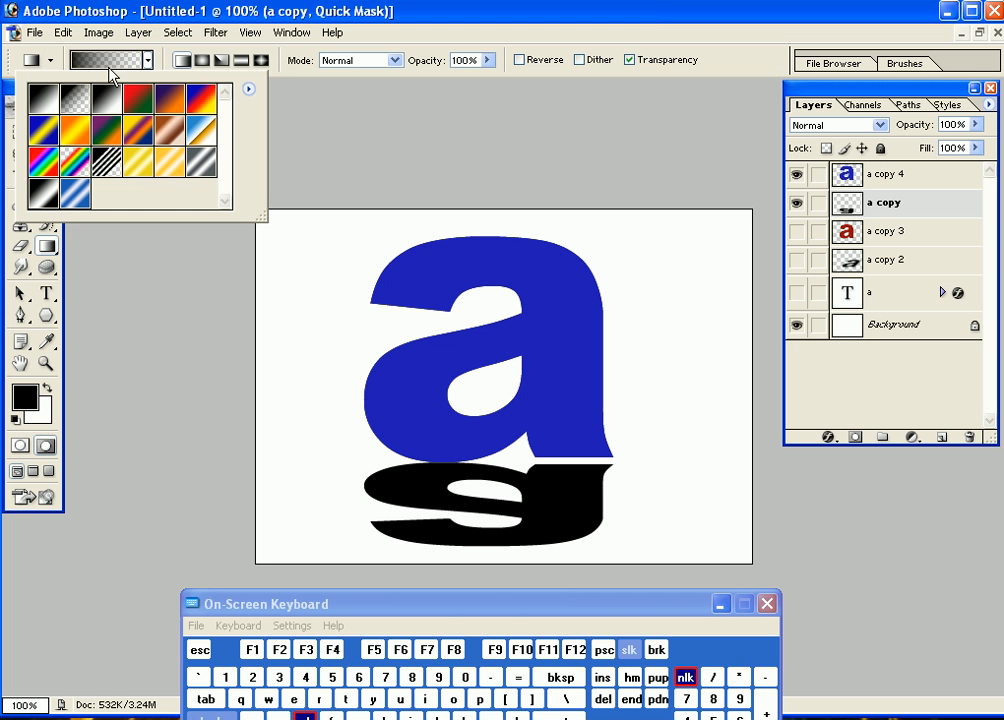
{"action": "left_click", "coordinate": [222, 14]}
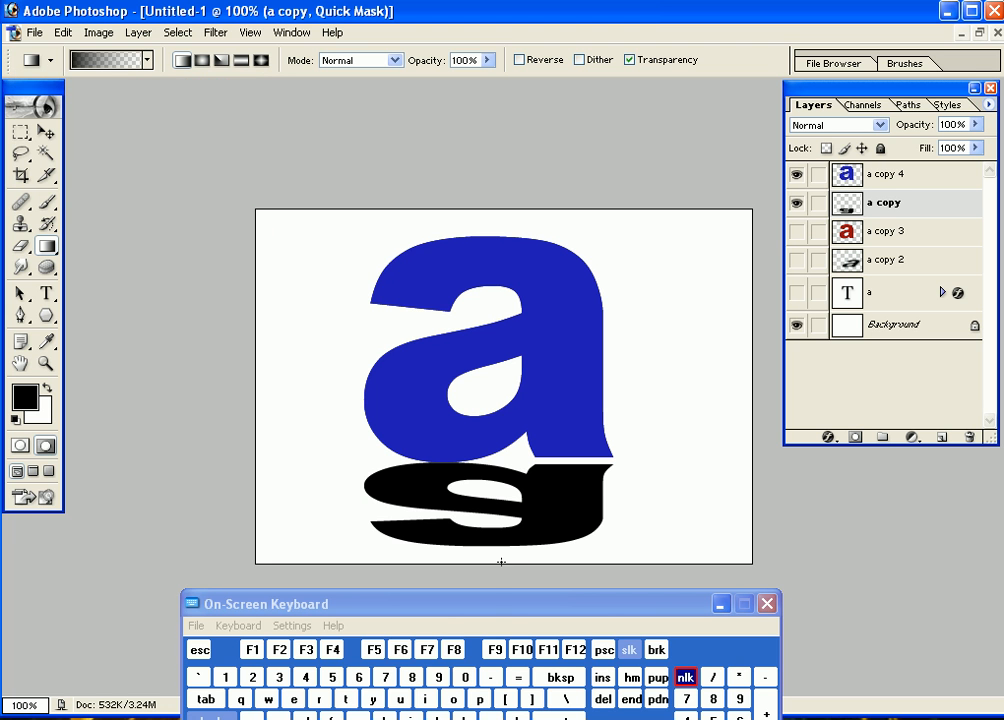
{"action": "left_click_drag", "start_coordinate": [362, 585], "coordinate": [286, 546]}
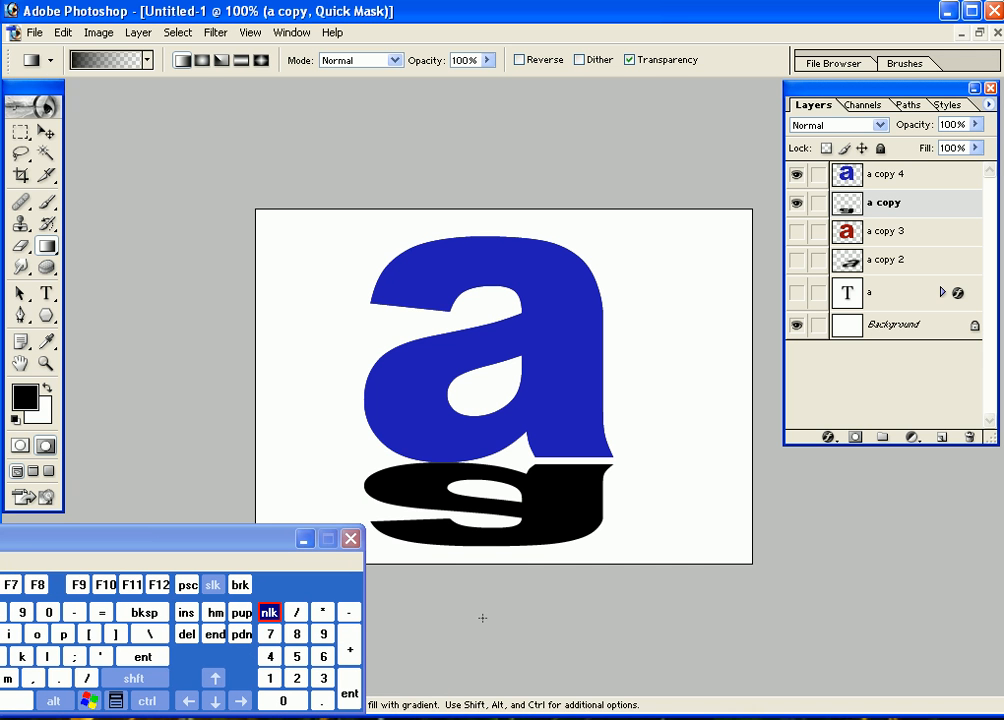
{"action": "key", "text": "shift"}
{"action": "left_click_drag", "start_coordinate": [486, 612], "coordinate": [493, 437]}
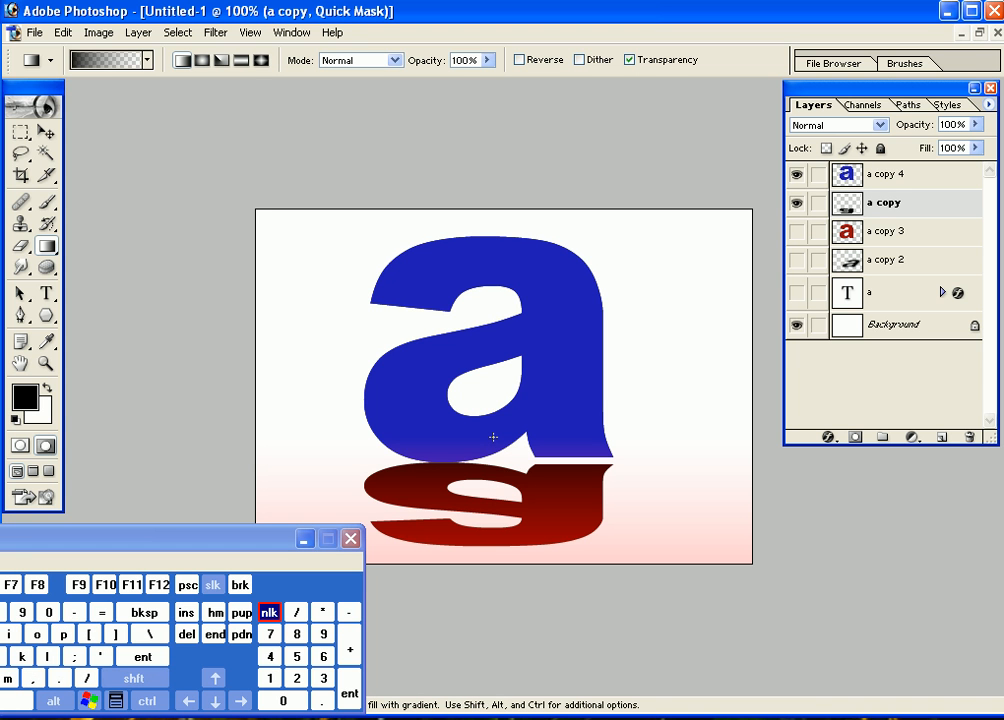
Convert the quick mask to an inverted selection, delete its contents twice to fade the reflection on "a copy", and deselect
{"action": "left_click", "coordinate": [19, 449]}
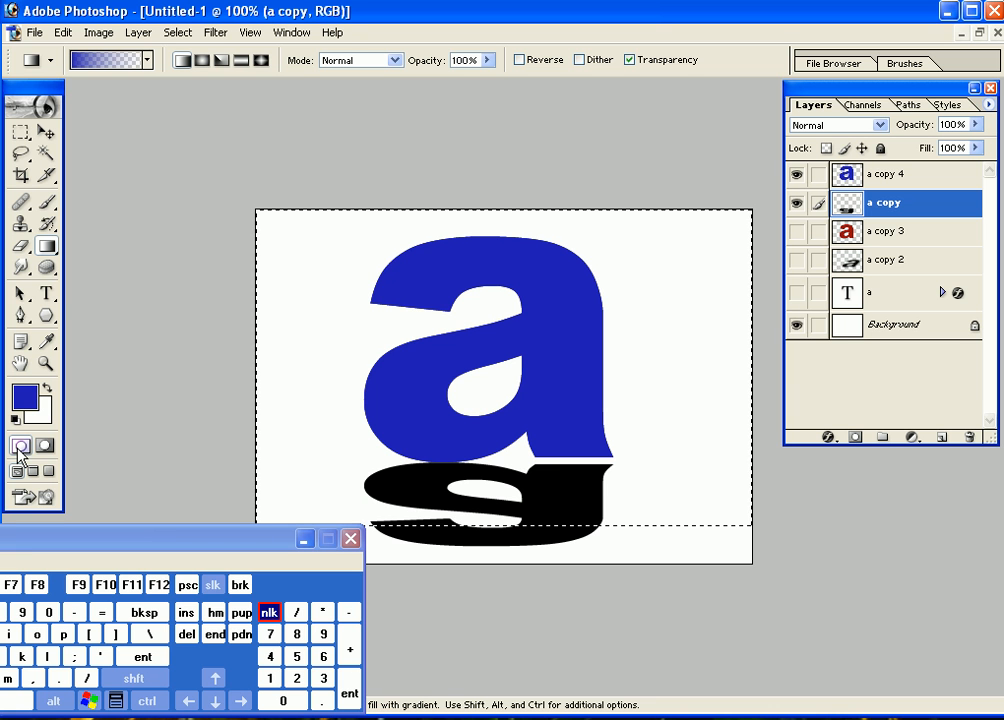
{"action": "left_click", "coordinate": [177, 32]}
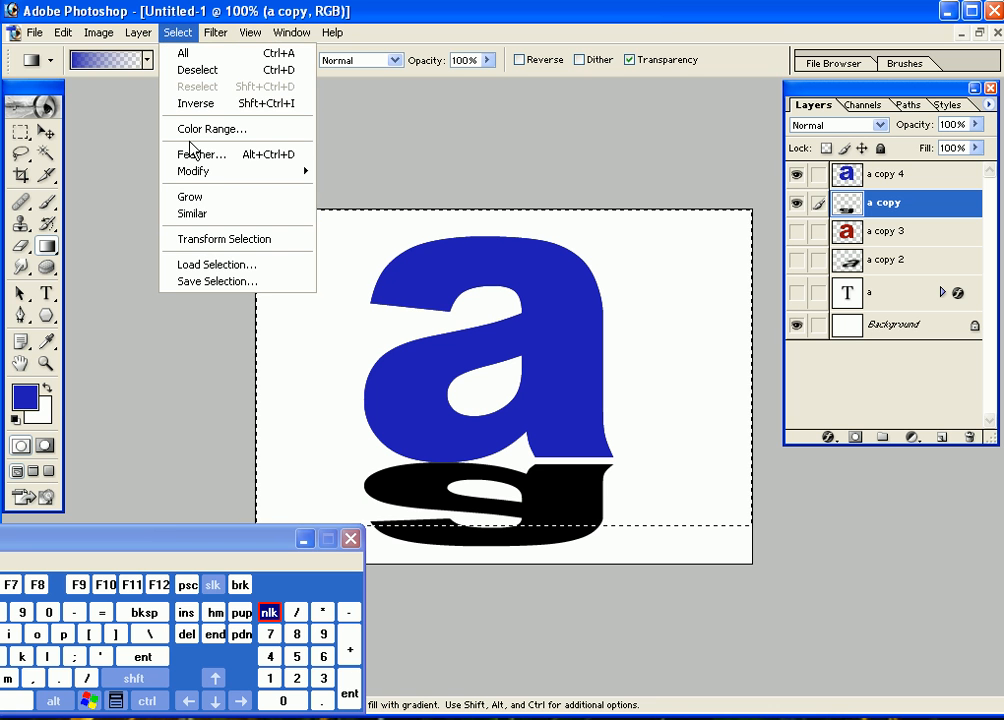
{"action": "left_click", "coordinate": [192, 104]}
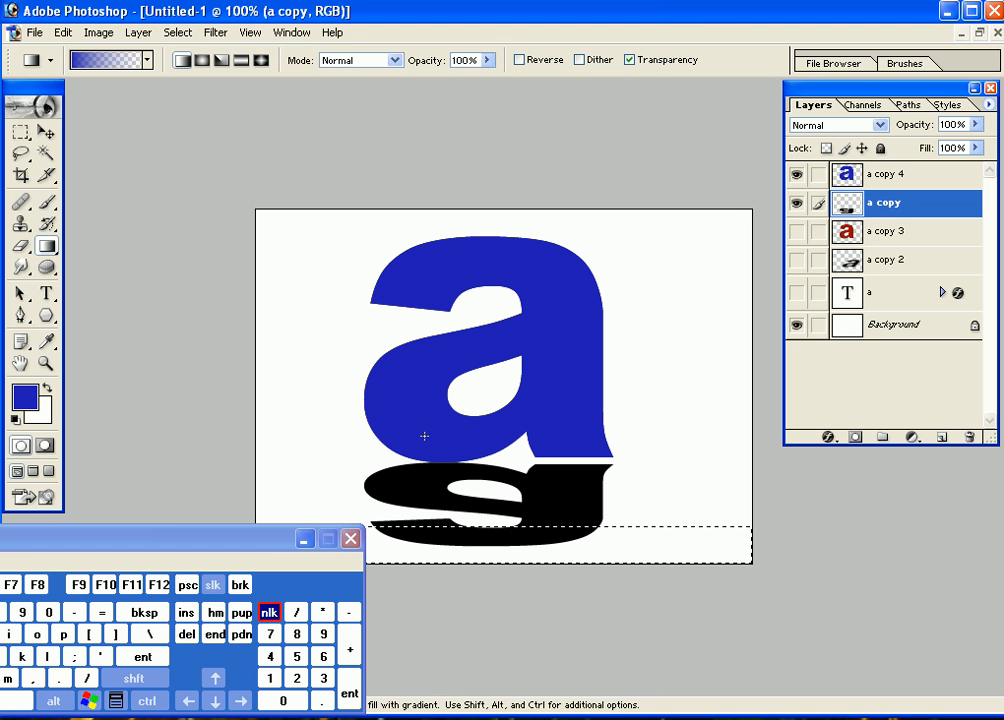
{"action": "left_click", "coordinate": [185, 635]}
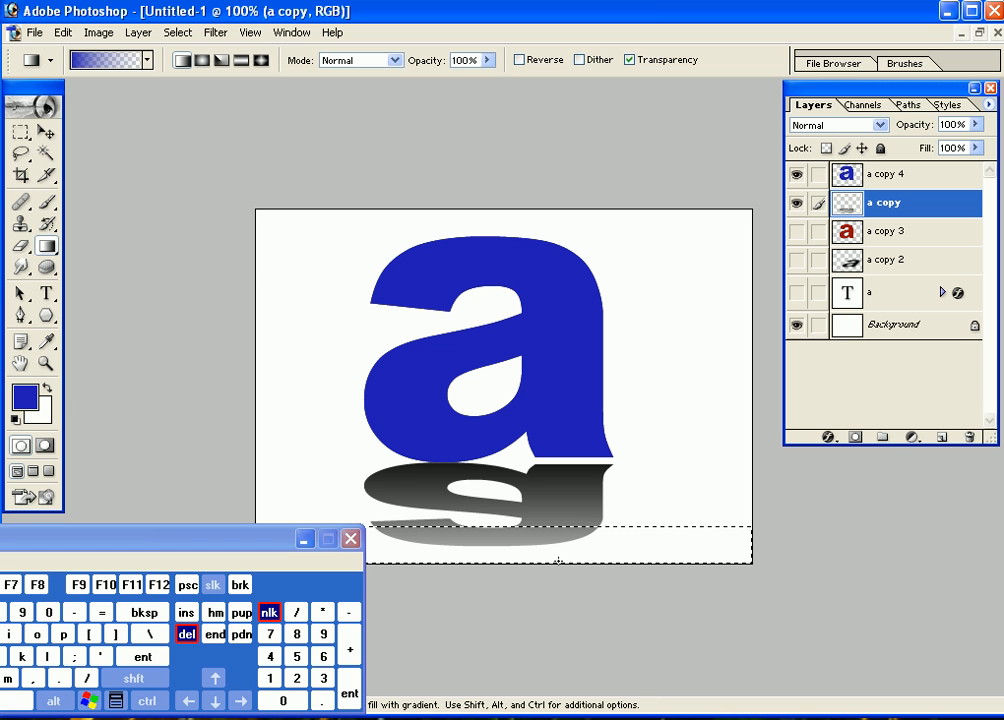
{"action": "left_click", "coordinate": [187, 636]}
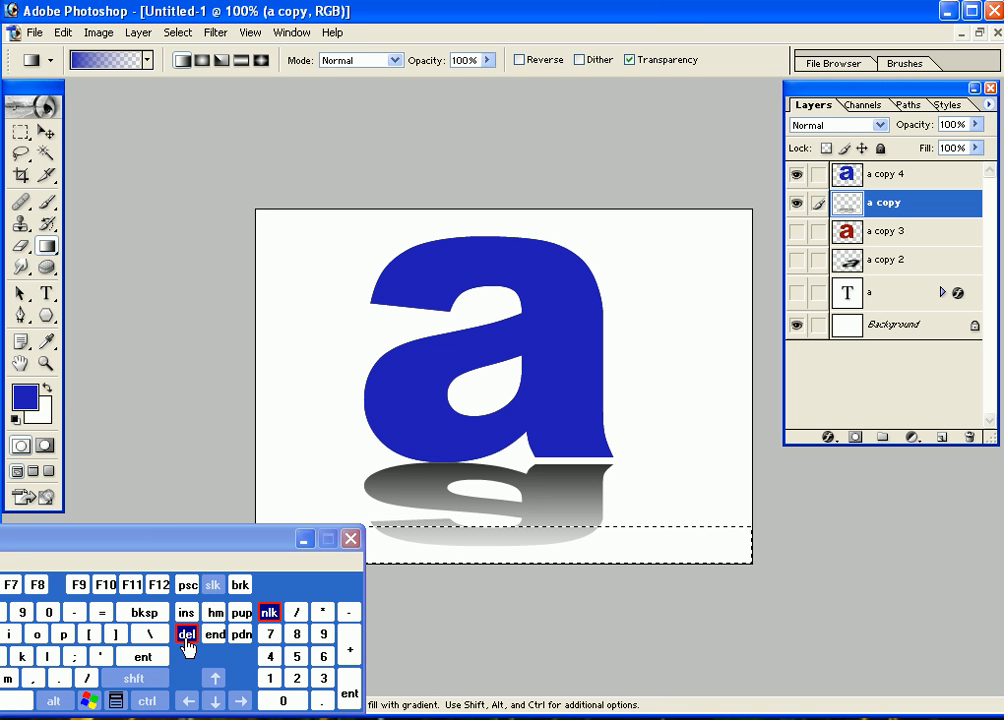
{"action": "left_click_drag", "start_coordinate": [238, 544], "coordinate": [677, 135]}
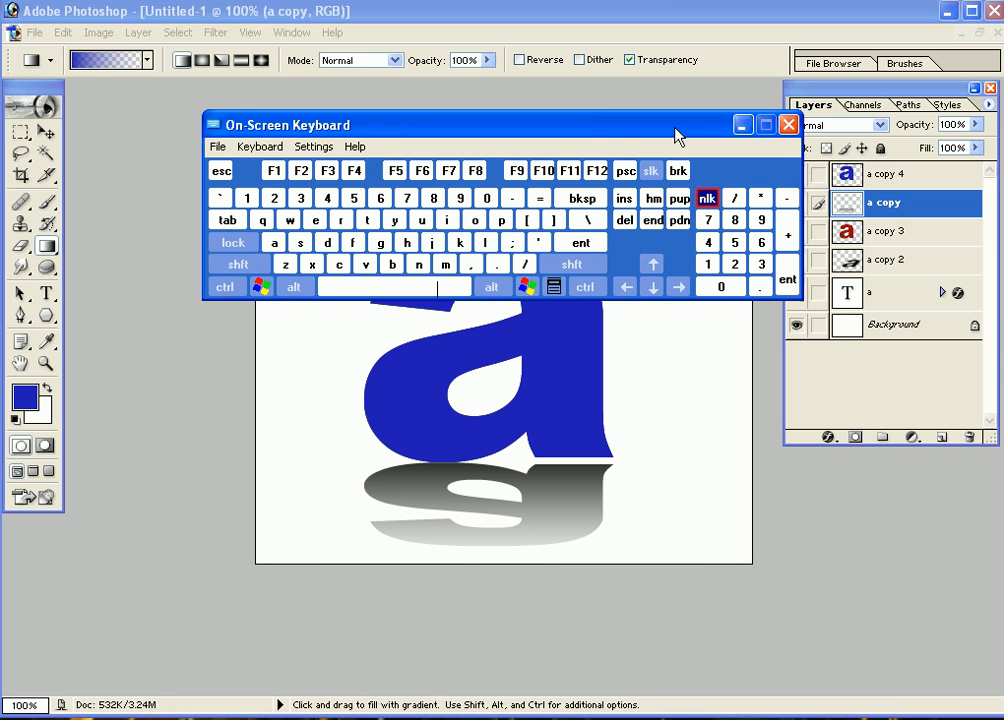
{"action": "left_click", "coordinate": [197, 40]}
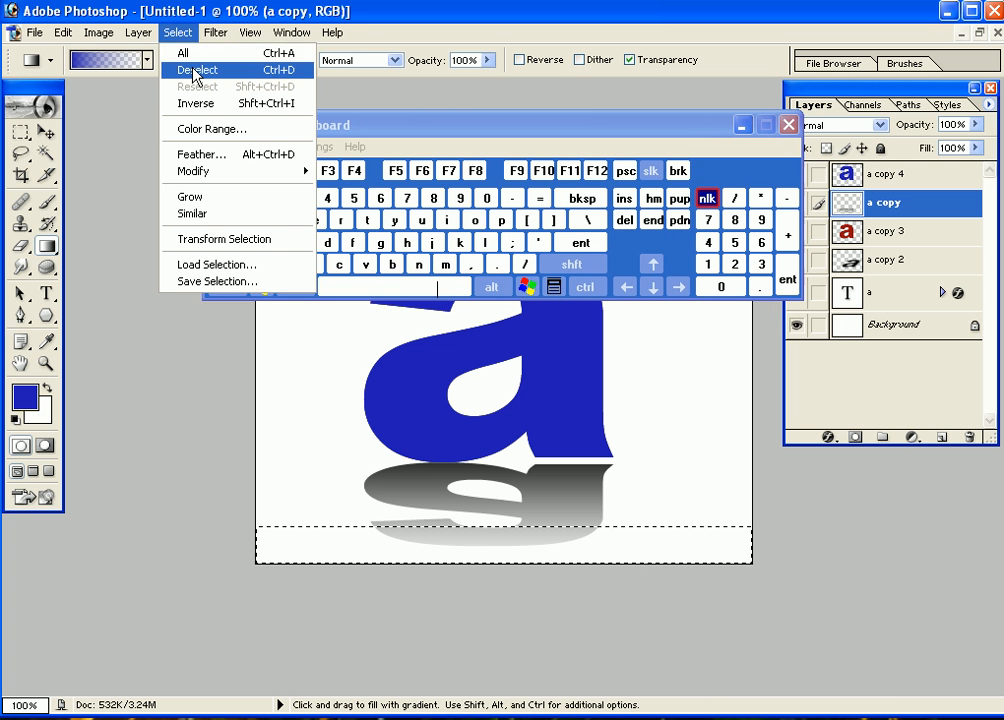
{"action": "left_click", "coordinate": [195, 70]}
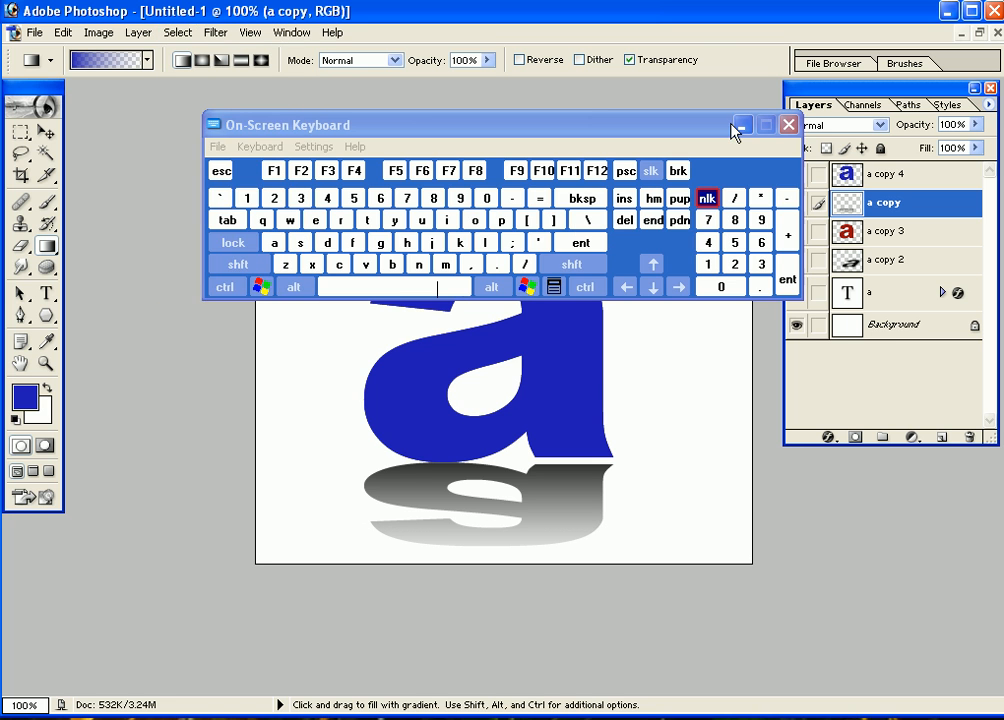
{"action": "left_click_drag", "start_coordinate": [732, 125], "coordinate": [708, 591]}
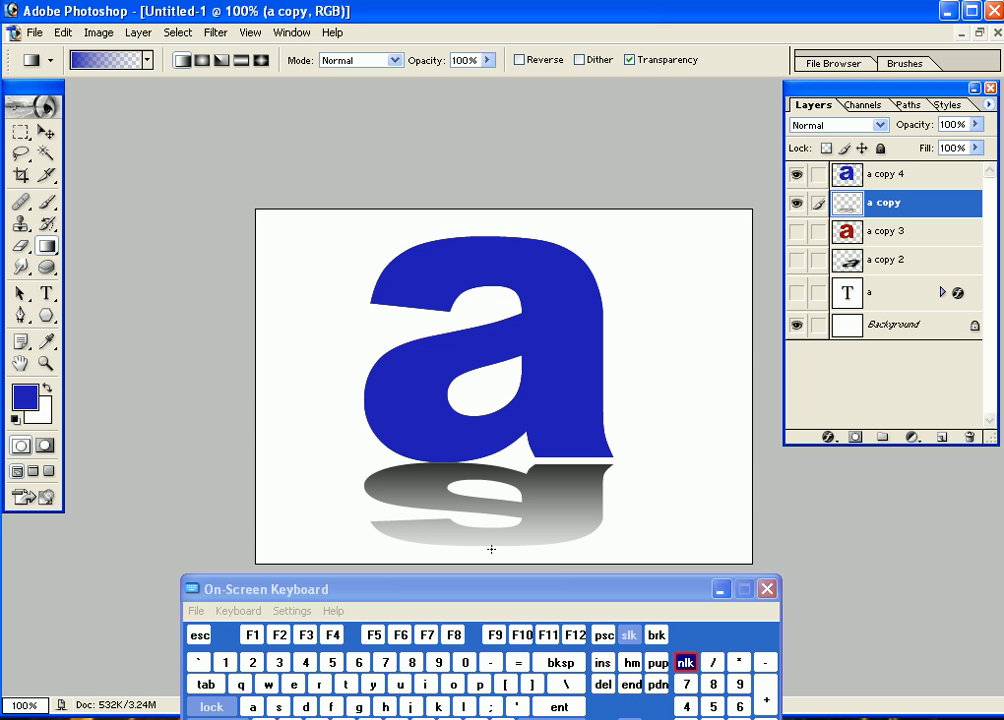
Fill the Background layer with the Violet, Green, Orange linear gradient, running from the canvas's bottom edge to its top edge
{"action": "left_click", "coordinate": [996, 13]}
{"action": "left_click", "coordinate": [149, 60]}
{"action": "left_click", "coordinate": [150, 60]}
{"action": "left_click", "coordinate": [915, 332]}
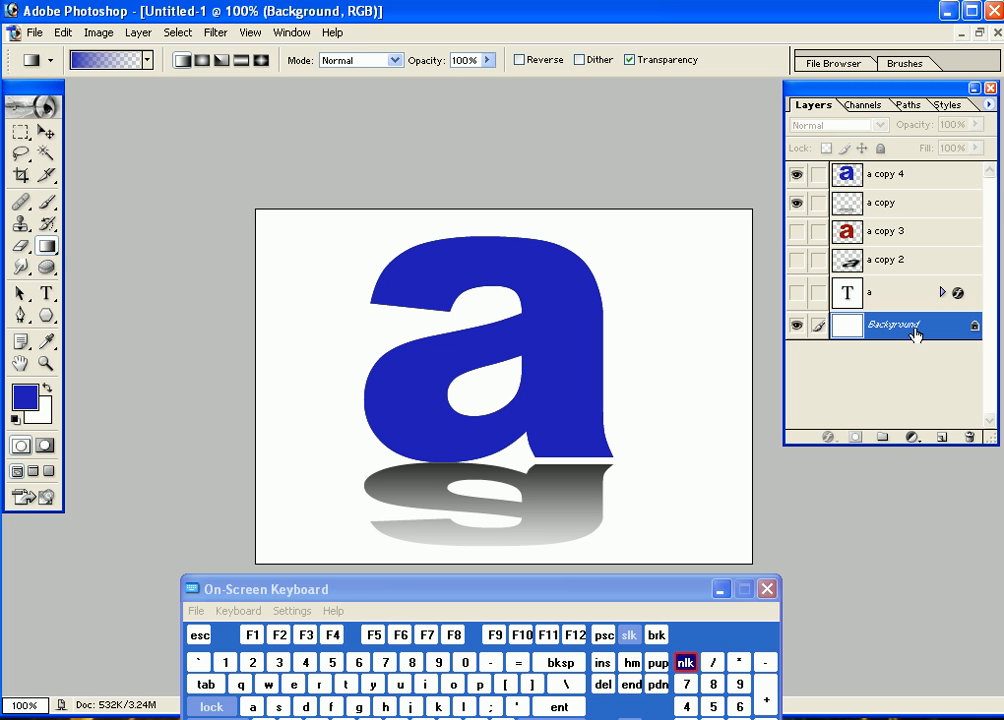
{"action": "left_click", "coordinate": [48, 250]}
{"action": "left_click", "coordinate": [133, 62]}
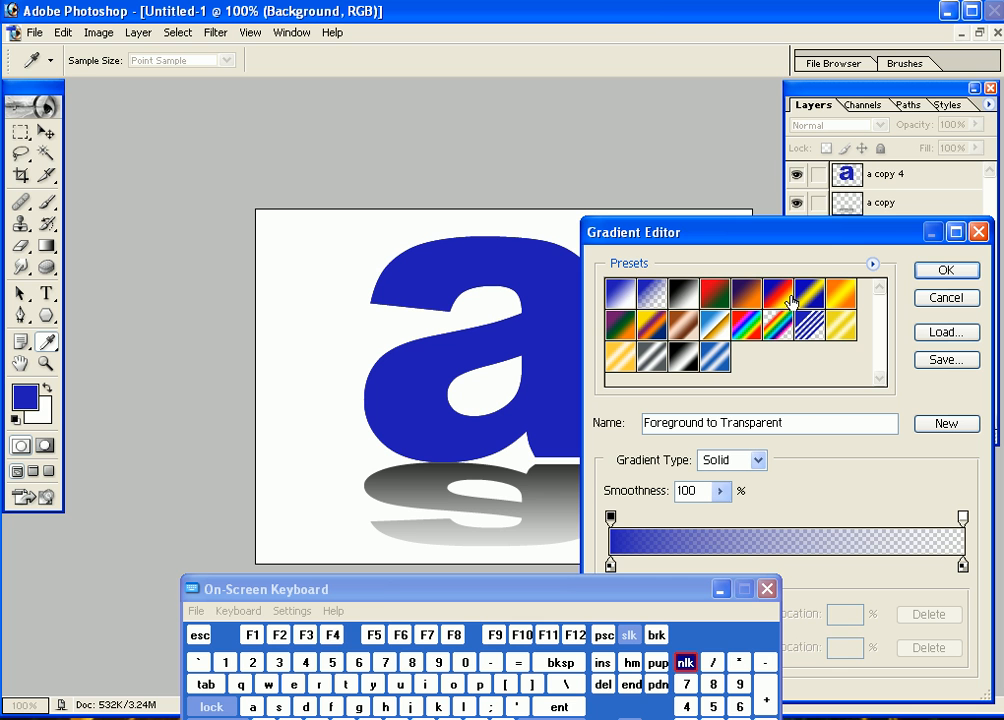
{"action": "left_click", "coordinate": [621, 324]}
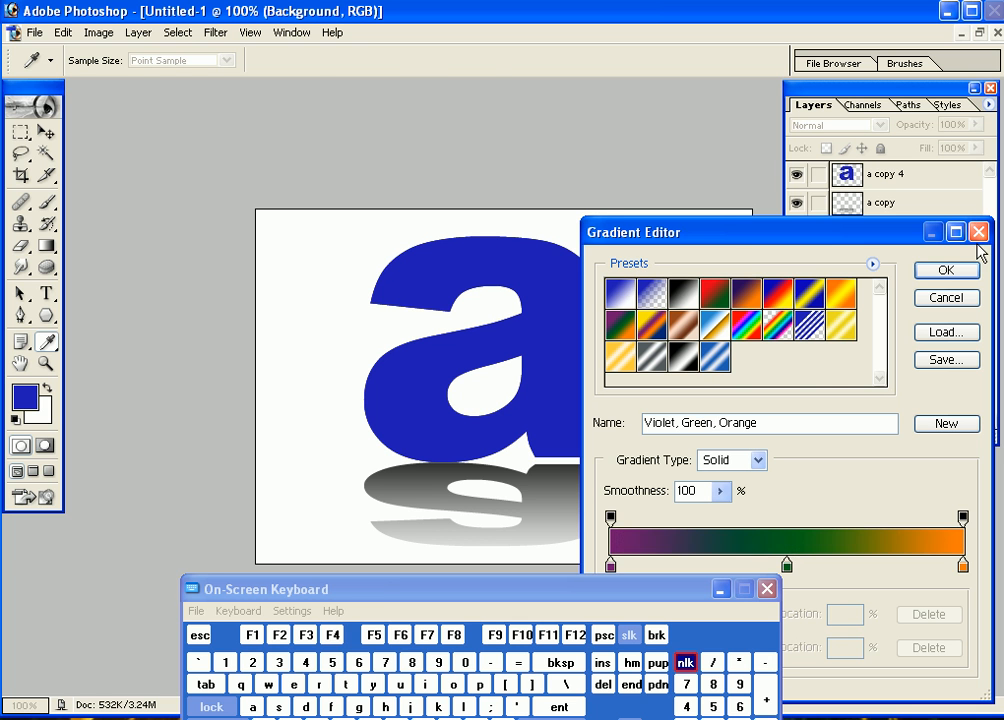
{"action": "left_click", "coordinate": [947, 270]}
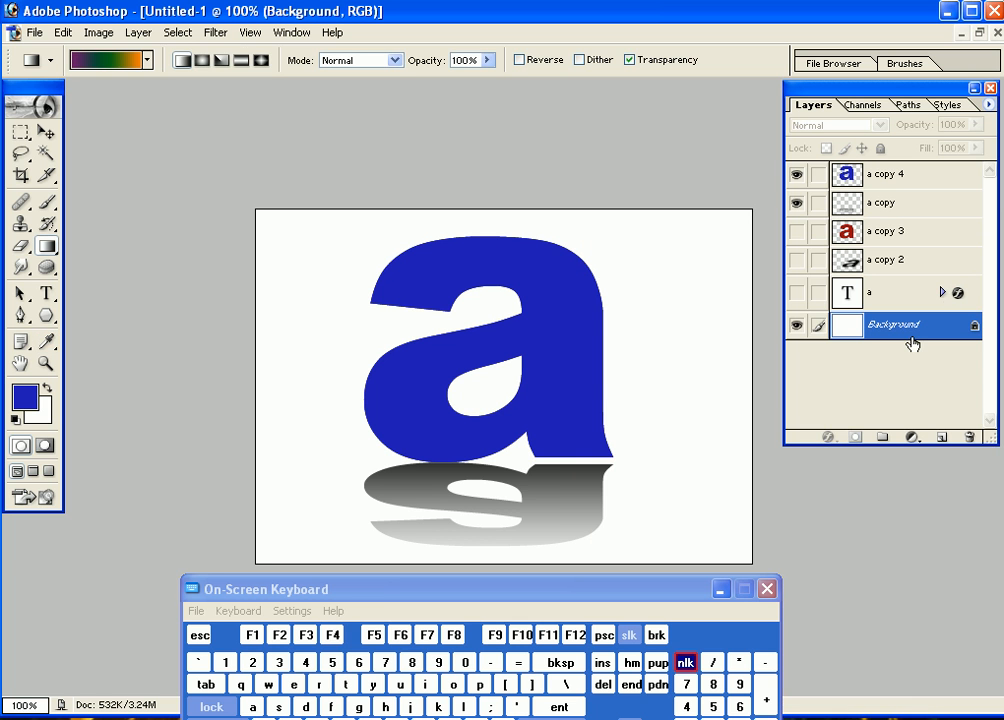
{"action": "key", "text": "shift"}
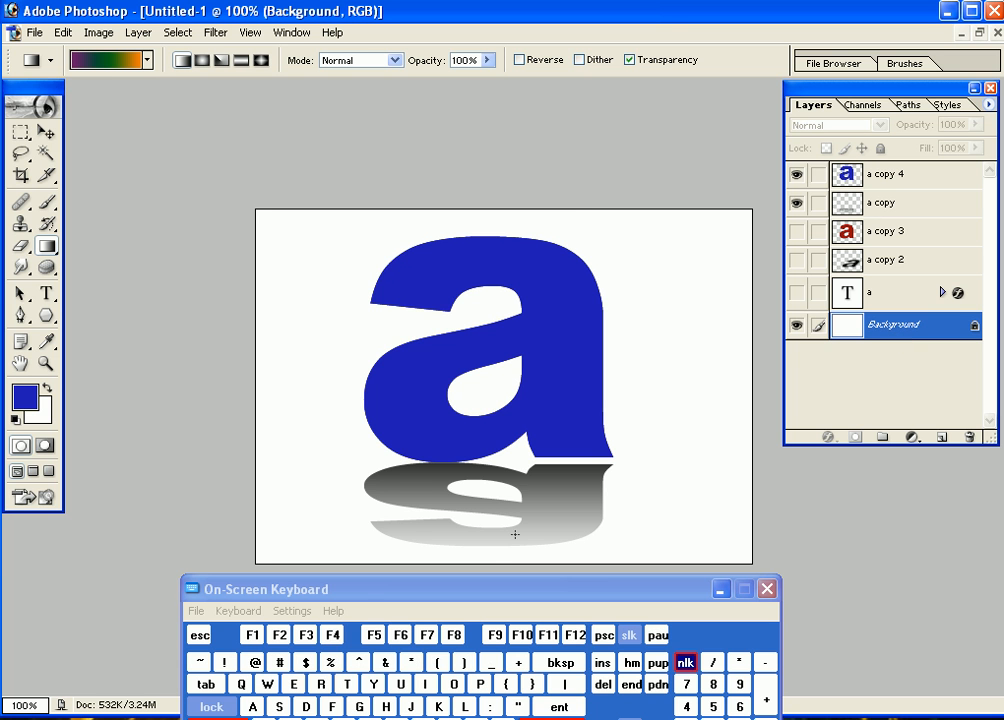
{"action": "left_click_drag", "start_coordinate": [515, 562], "coordinate": [572, 209]}
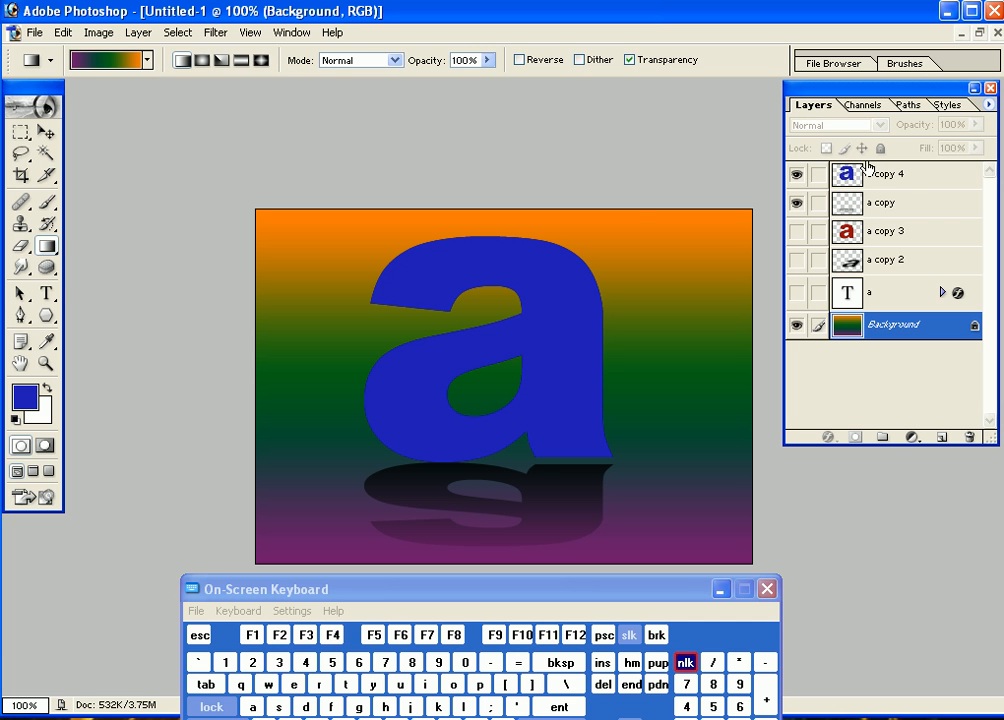
Reduce the opacity of the "a copy" reflection layer to 35%
{"action": "left_click", "coordinate": [900, 203]}
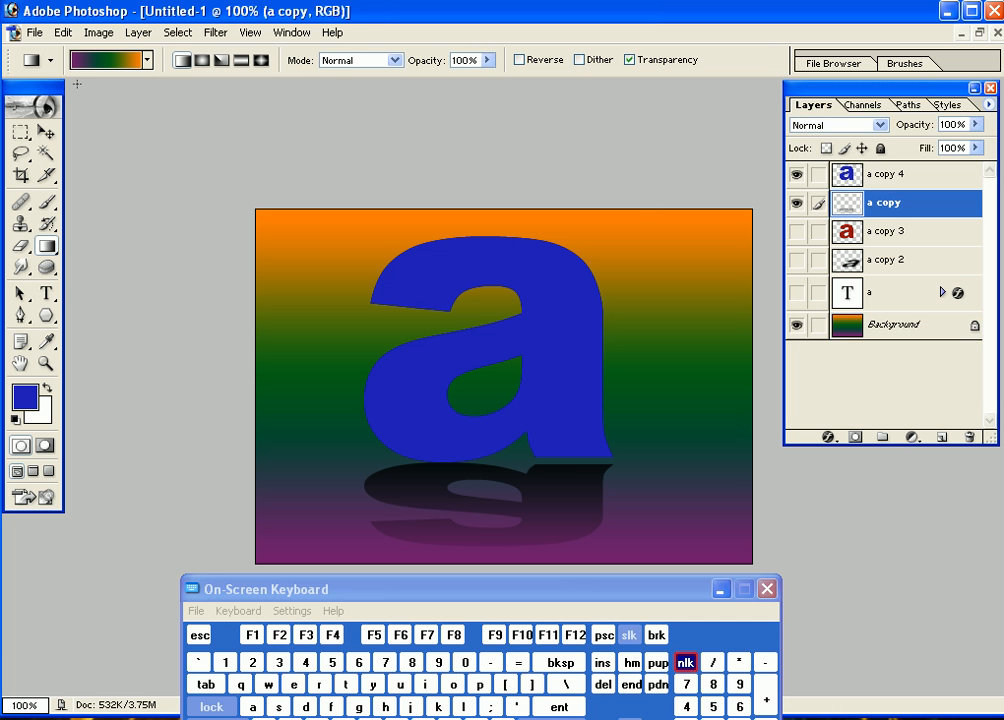
{"action": "left_click", "coordinate": [45, 132]}
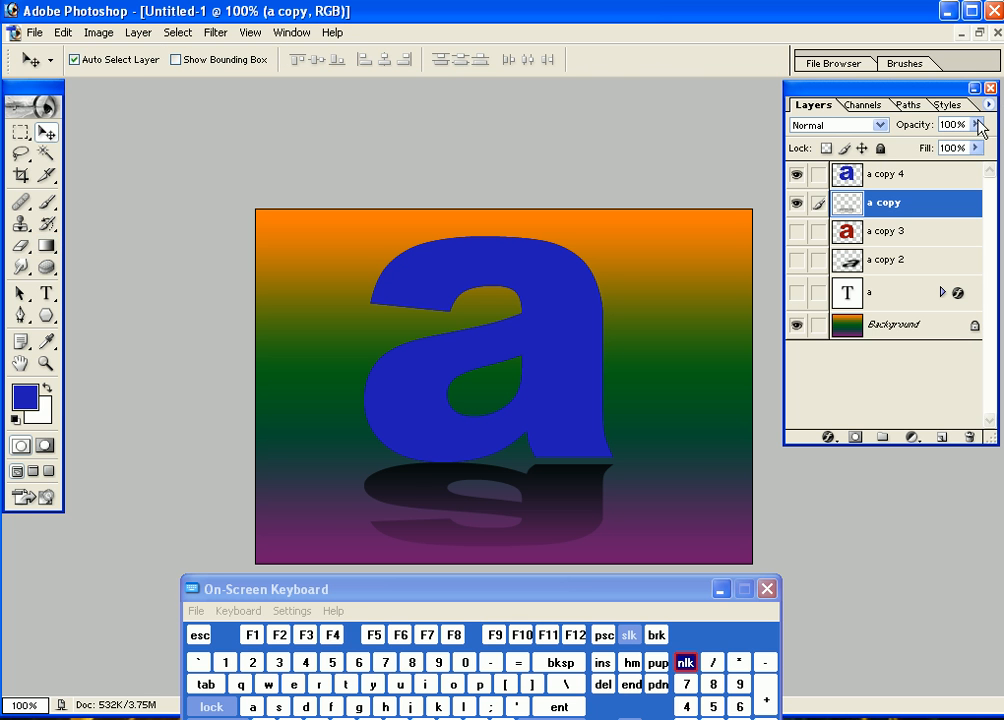
{"action": "left_click_drag", "start_coordinate": [975, 124], "coordinate": [914, 148]}
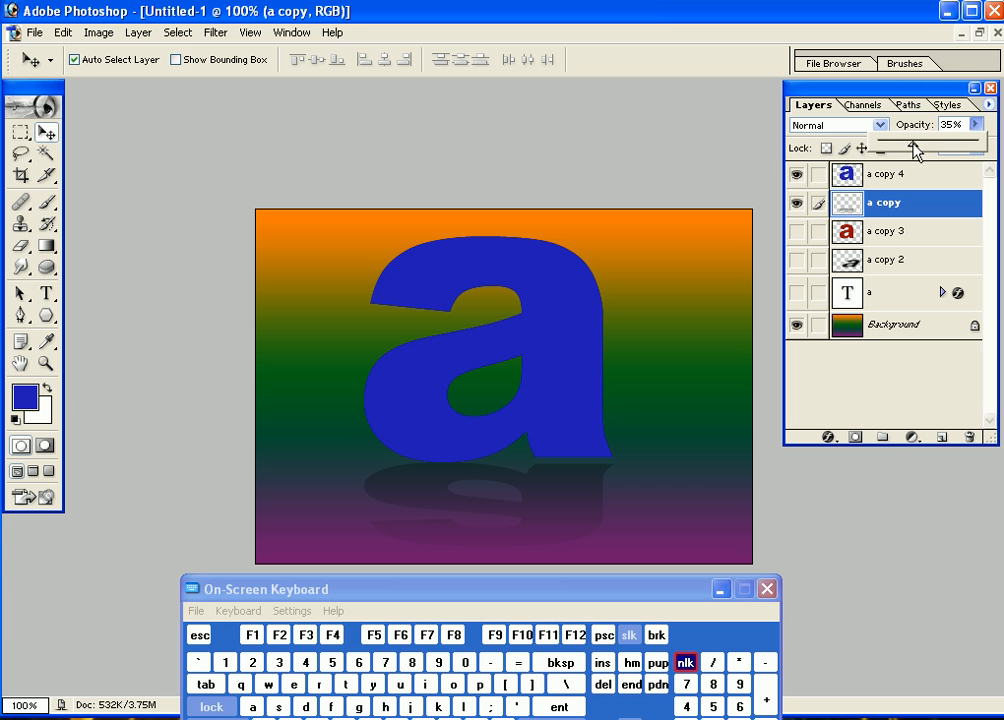
{"action": "left_click", "coordinate": [785, 486]}
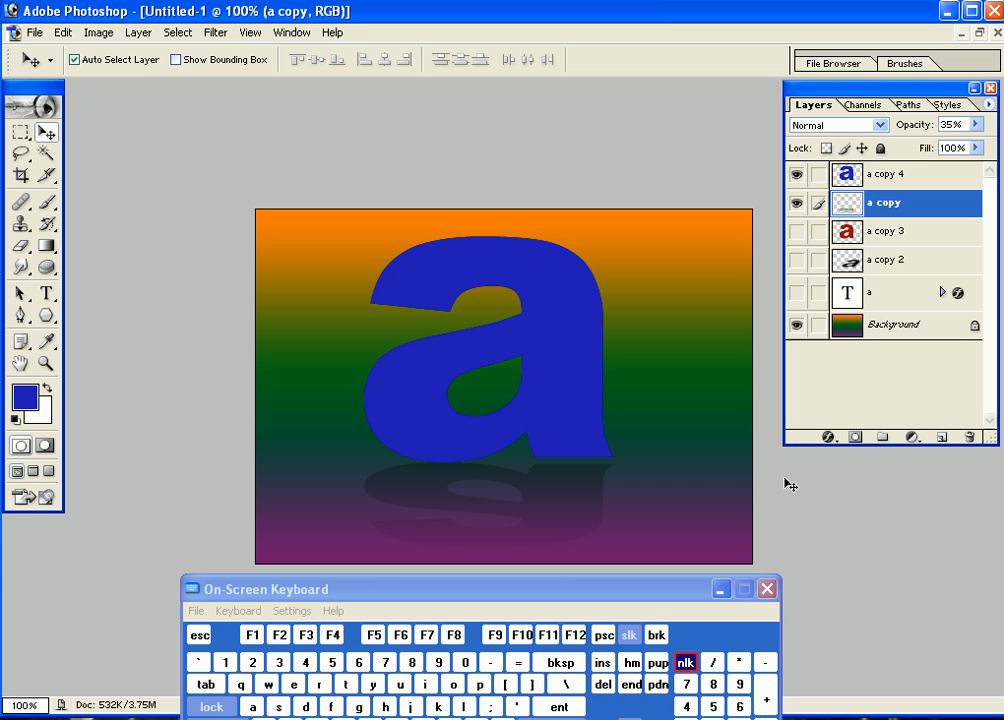